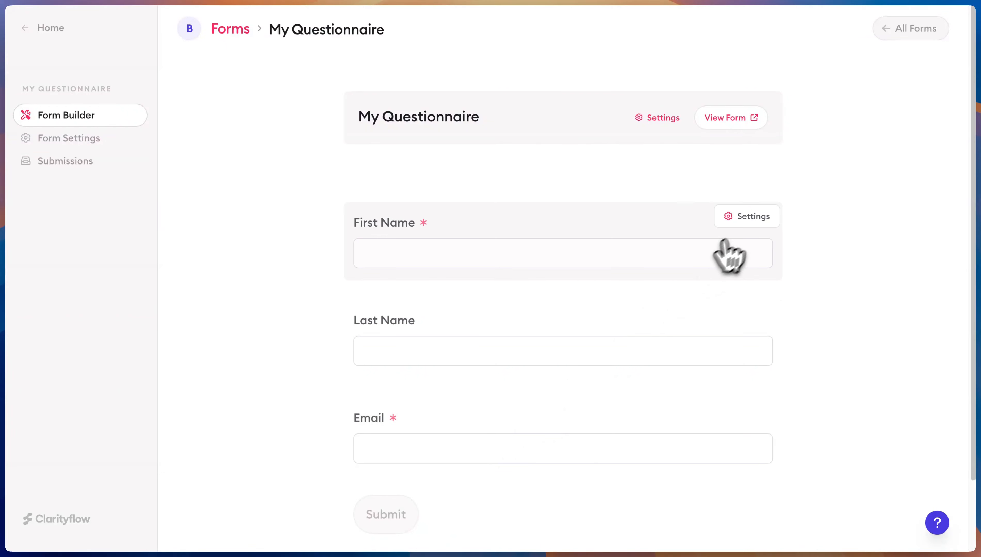
Open the First Name field's settings and look through them
left_click(759, 219)
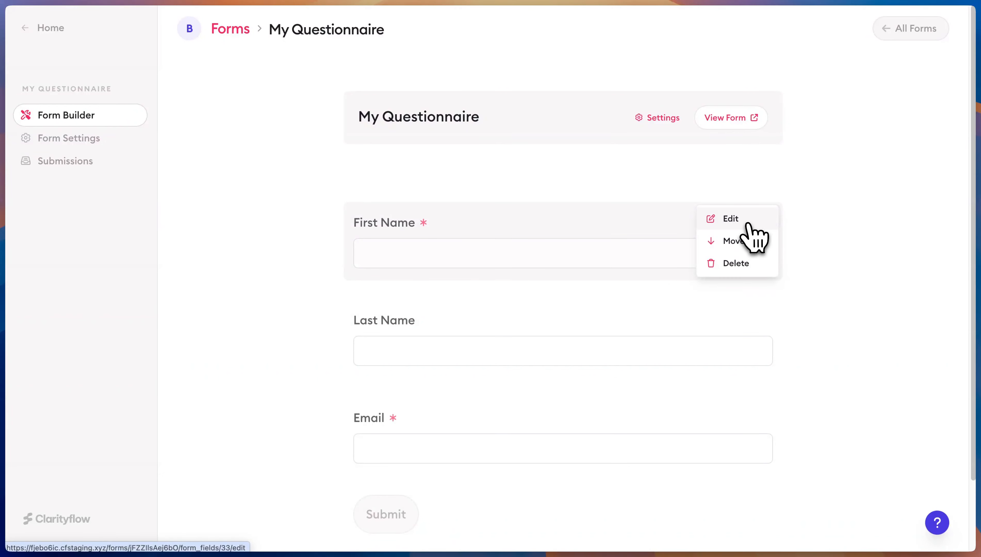
left_click(748, 224)
scroll(516, 292, "down", 10)
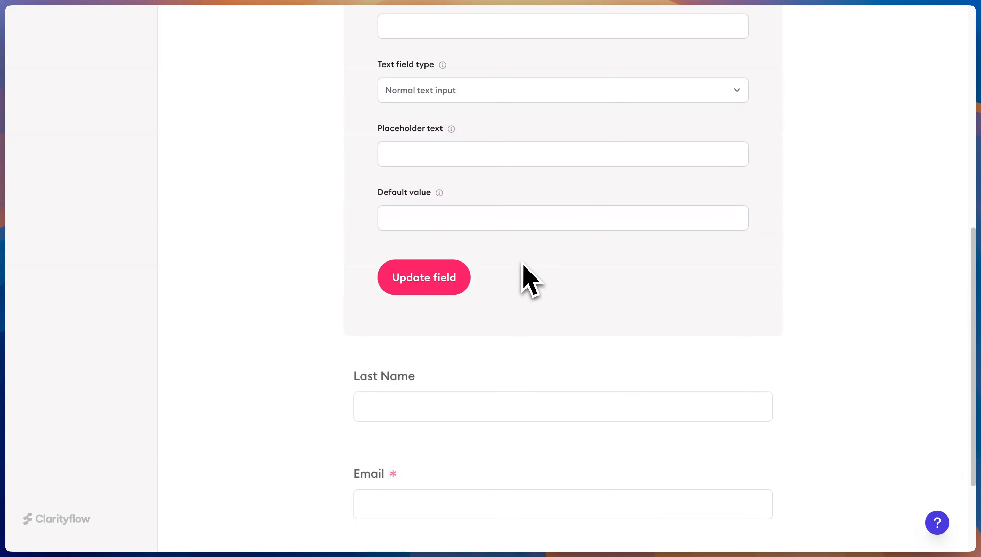
scroll(560, 212, "down", 2)
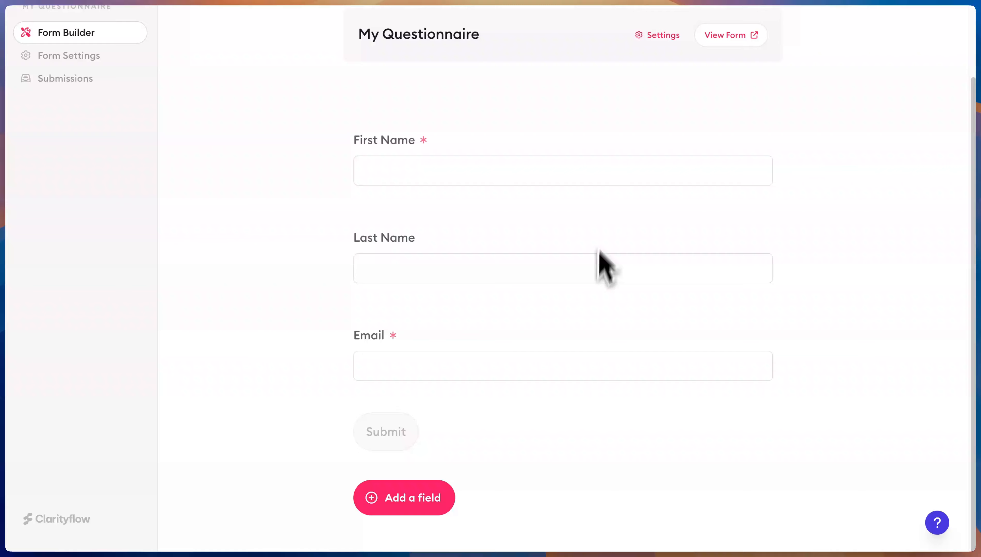
scroll(579, 291, "up", 2)
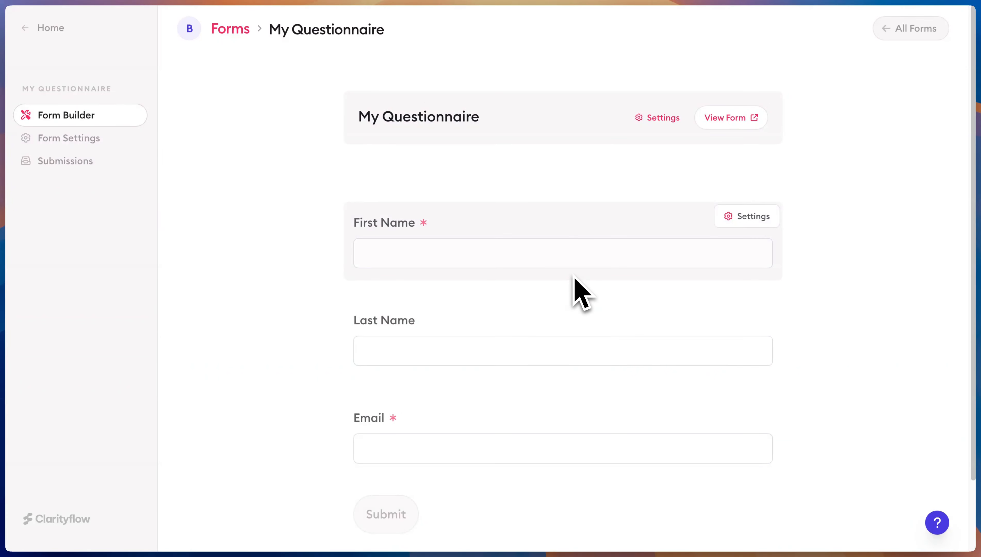
scroll(578, 288, "down", 2)
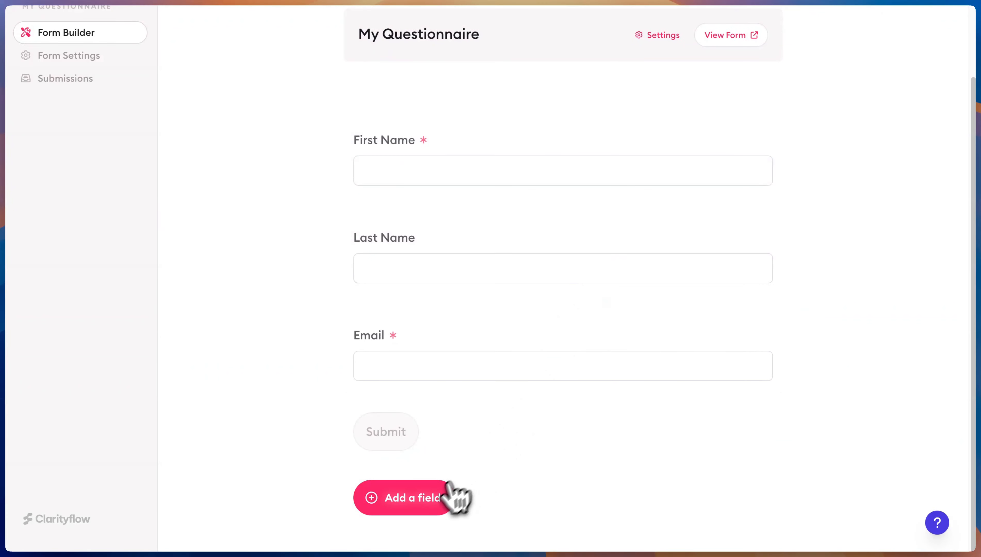
Start a new field and set its type to Single Selection
left_click(432, 508)
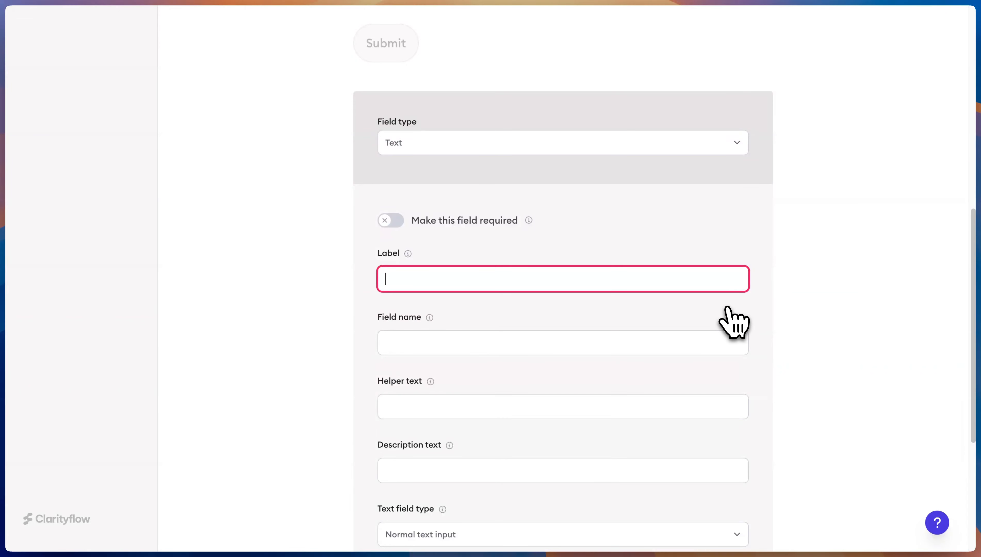
left_click(450, 150)
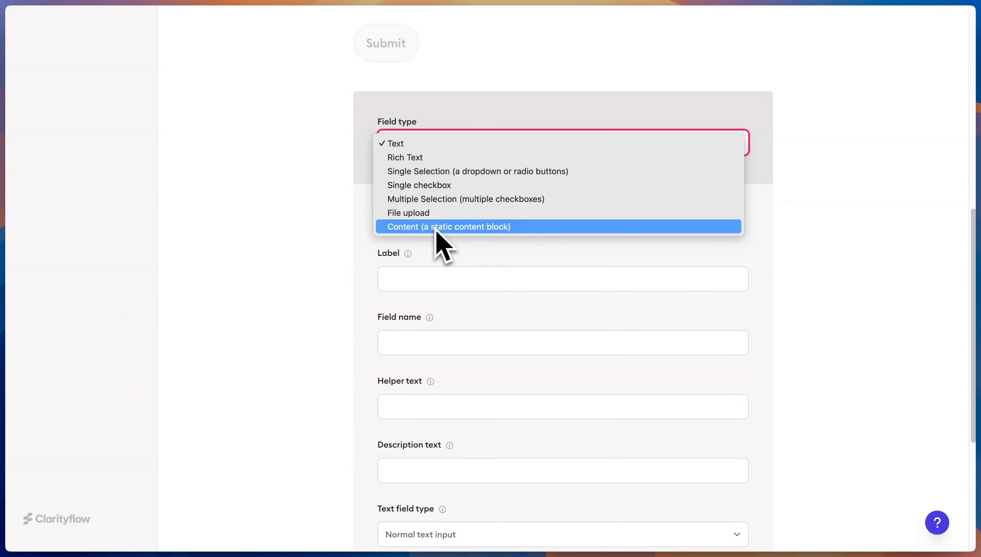
left_click(889, 217)
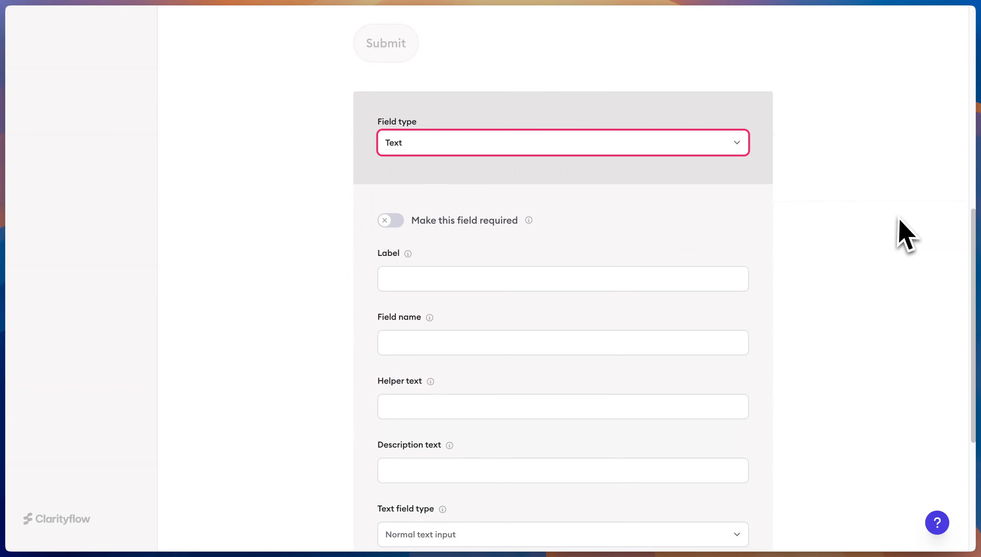
left_click(627, 159)
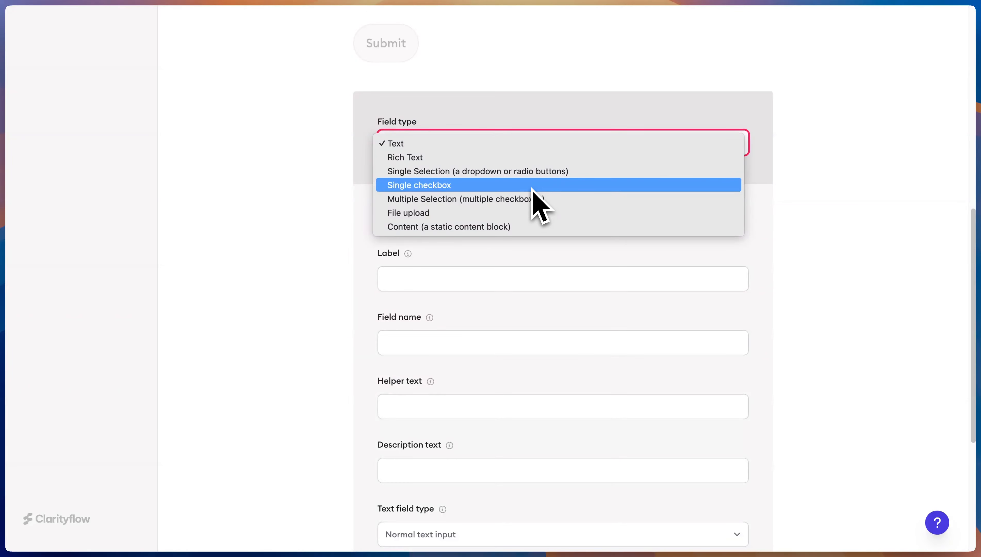
key("Up")
left_click(534, 173)
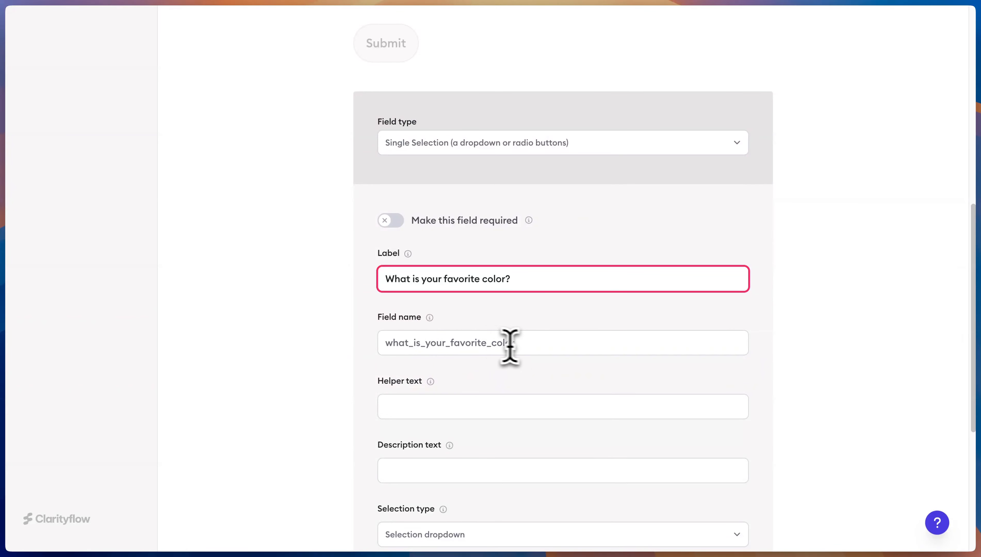
Trim the field name to favorite_color, add helper 'Choose your favorite color.' and description 'What is it?'
left_click_drag(451, 344, 373, 352)
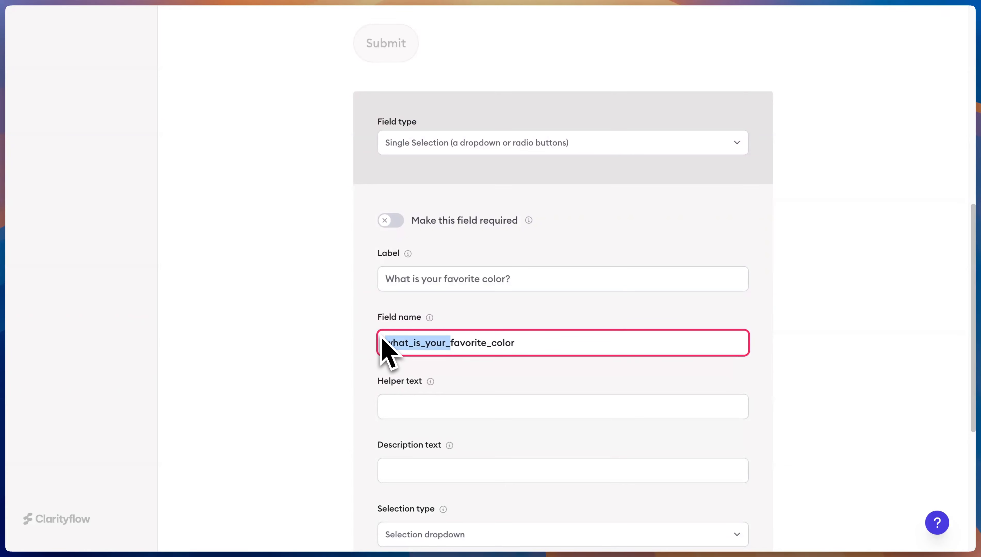
key("BackSpace")
scroll(506, 272, "down", 6)
left_click(460, 160)
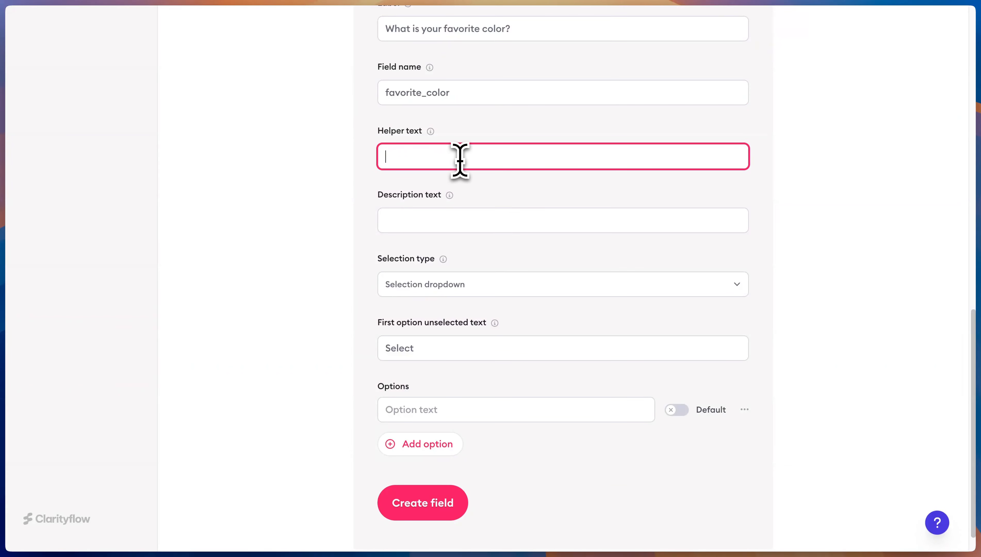
type("Choose your favorite color.")
key("Tab")
type("What is it?")
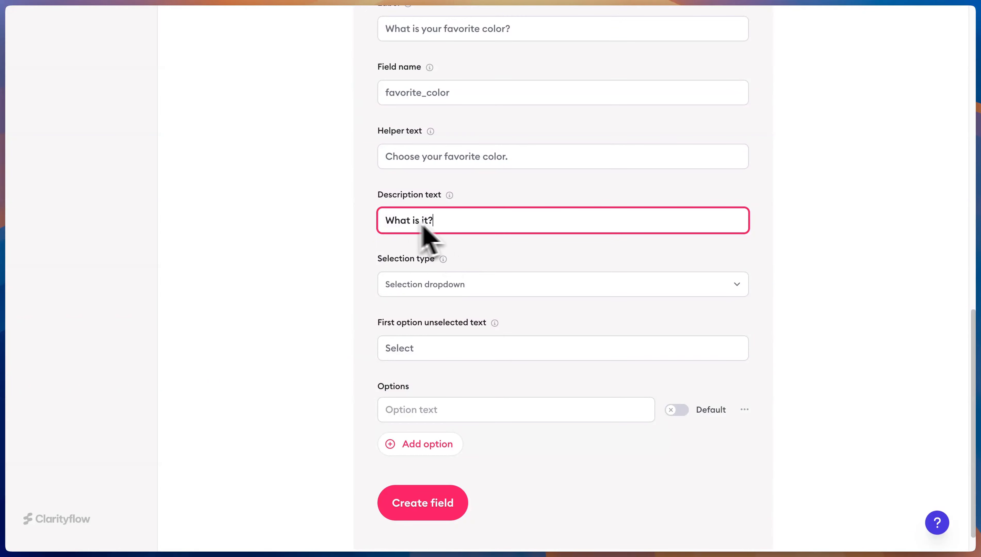
Keep dropdown display, enter the options Blue, Orange and Green, and create the field
left_click(446, 285)
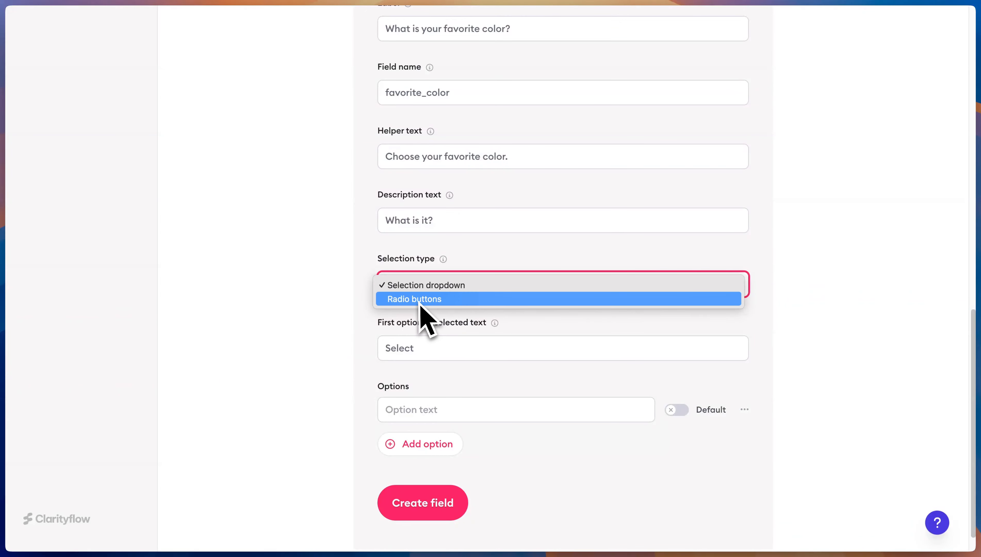
left_click(432, 289)
left_click(459, 351)
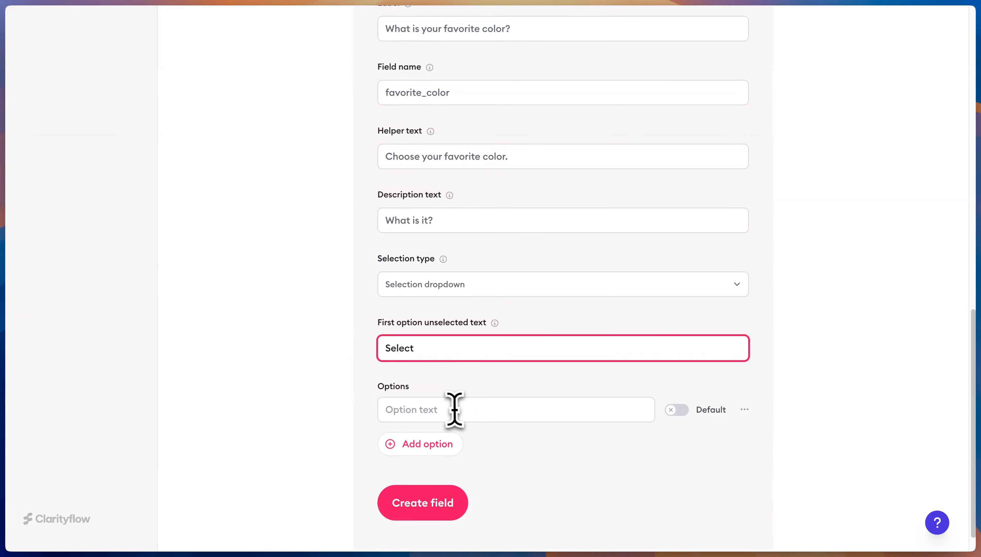
left_click(488, 406)
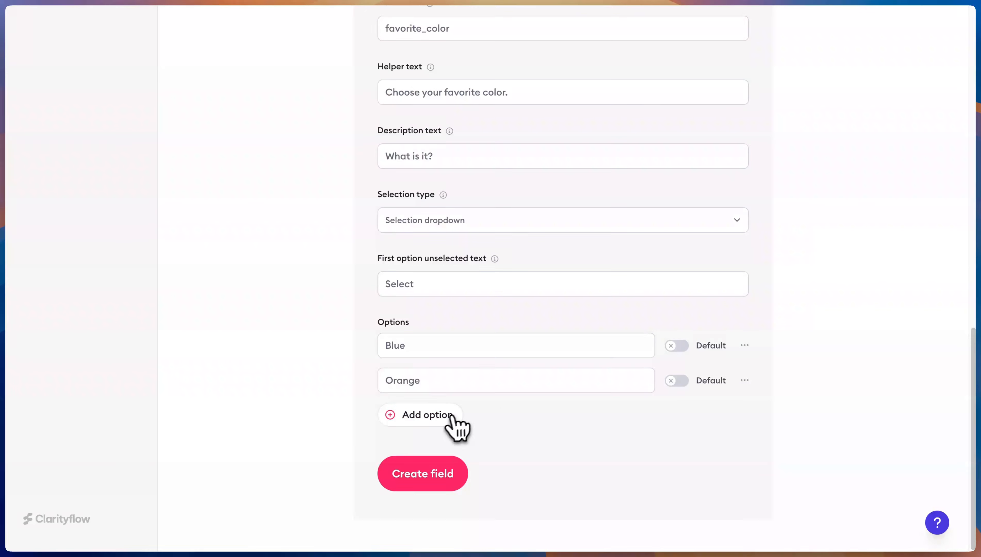
left_click(454, 417)
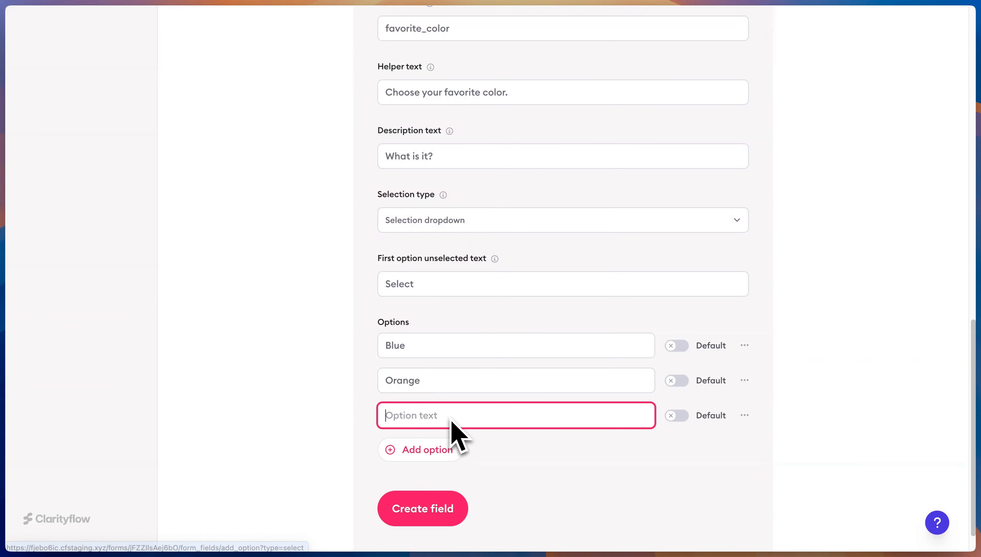
type("Green")
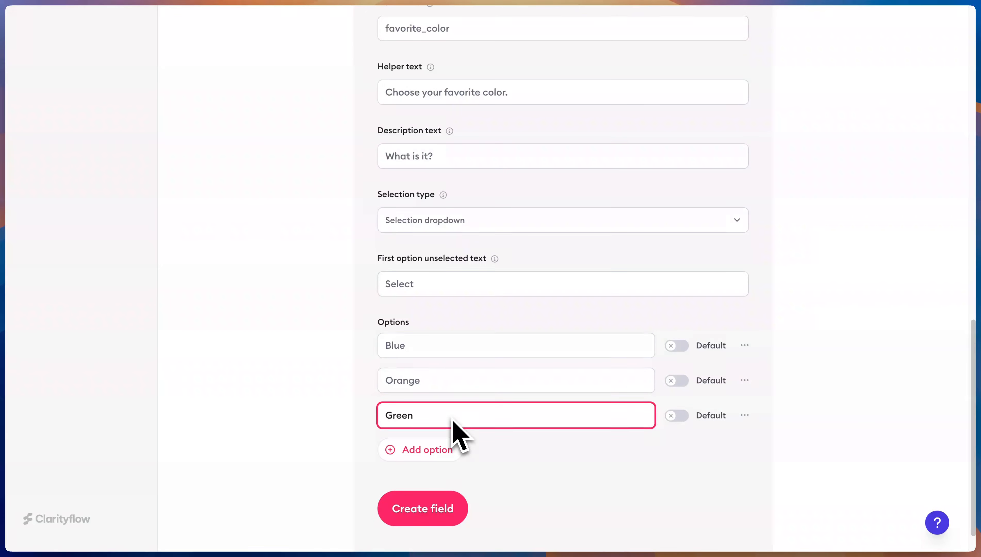
left_click(455, 506)
scroll(696, 390, "down", 5)
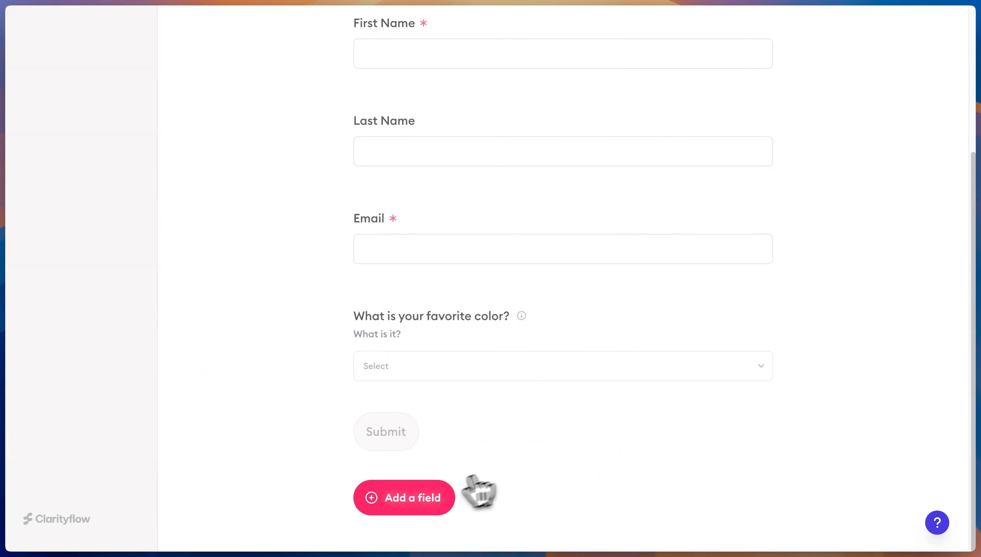
Create a required Rich Text field labelled 'Tell us about your favorite memory' (favorite_memory)
left_click(451, 495)
scroll(473, 214, "up", 1)
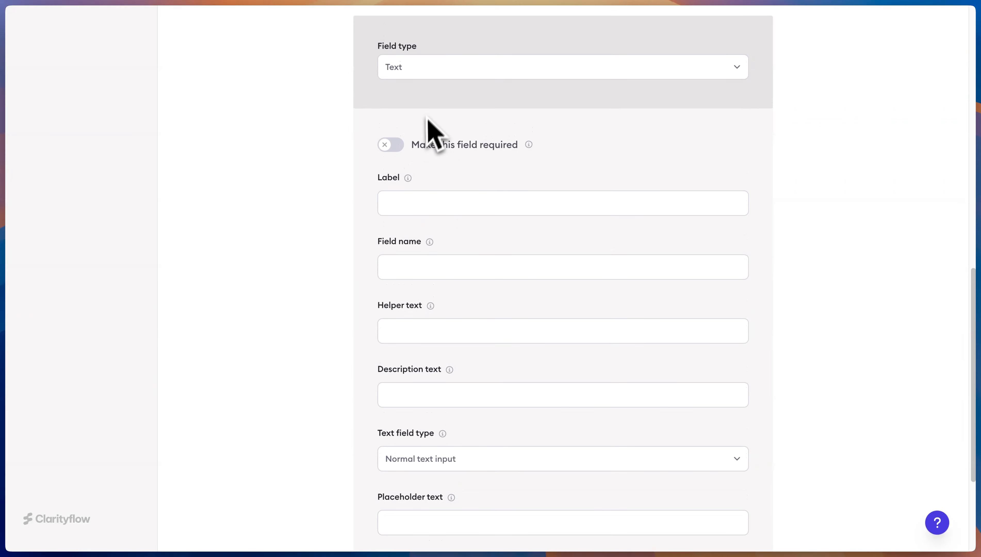
left_click(456, 67)
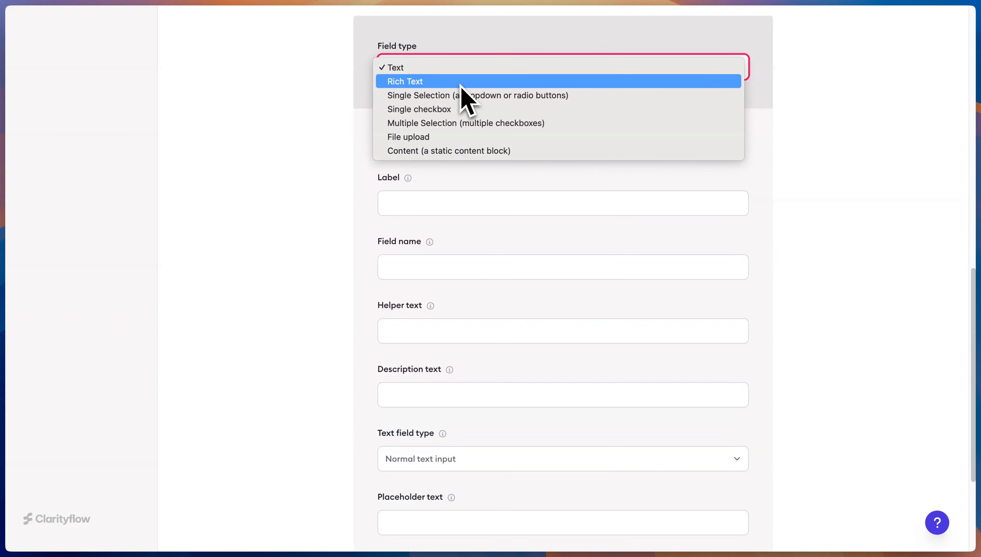
left_click(460, 82)
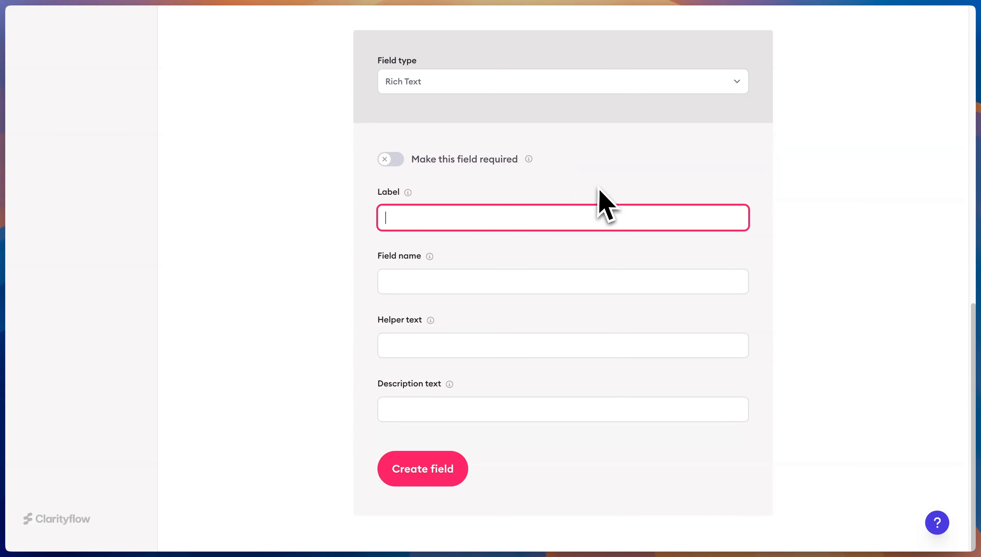
left_click(393, 159)
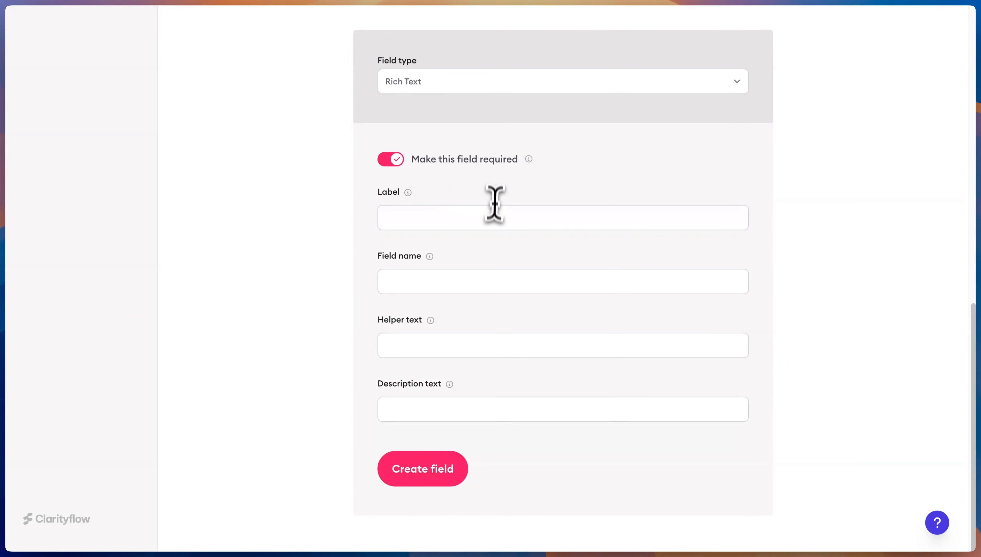
left_click(505, 217)
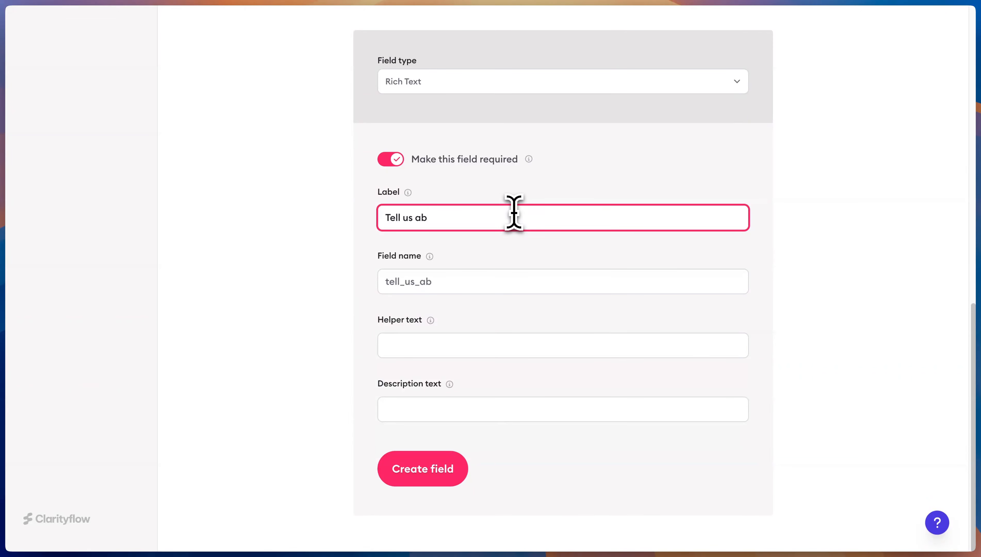
type("Tell us about your fav")
type("orite memory")
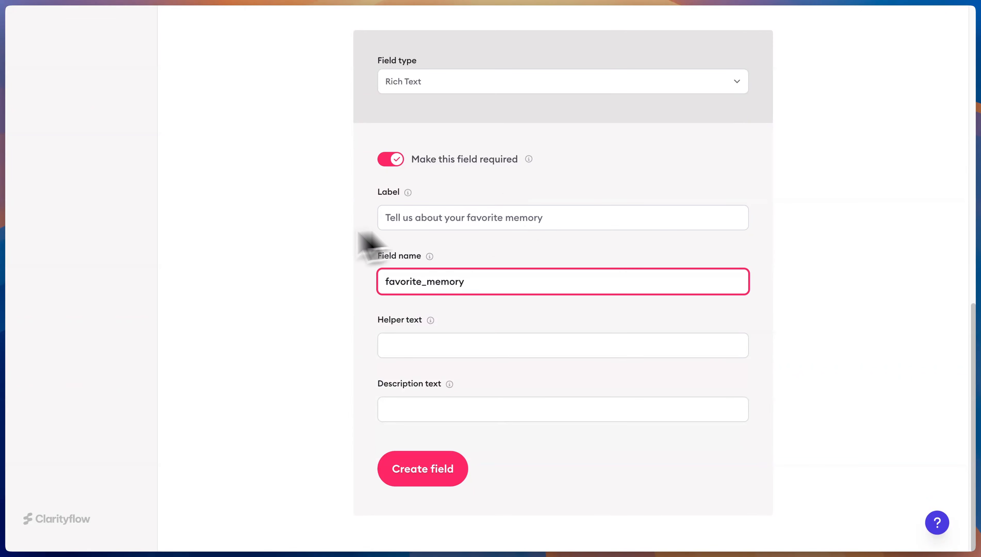
left_click(422, 468)
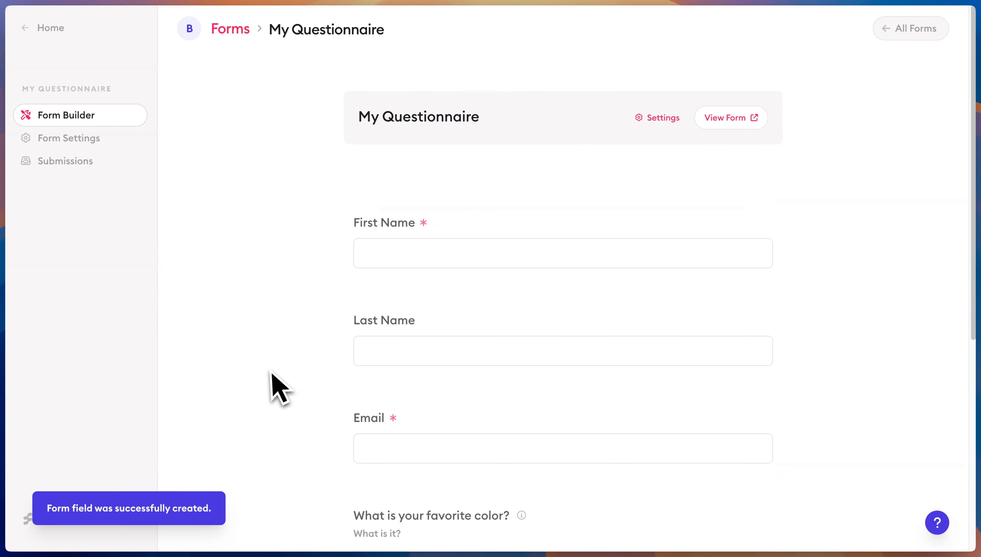
scroll(270, 386, "down", 8)
Add a File upload field labelled 'Upload a photo of your pet' (photo_of_your_pet)
left_click(432, 493)
scroll(564, 334, "down", 10)
scroll(453, 154, "up", 1)
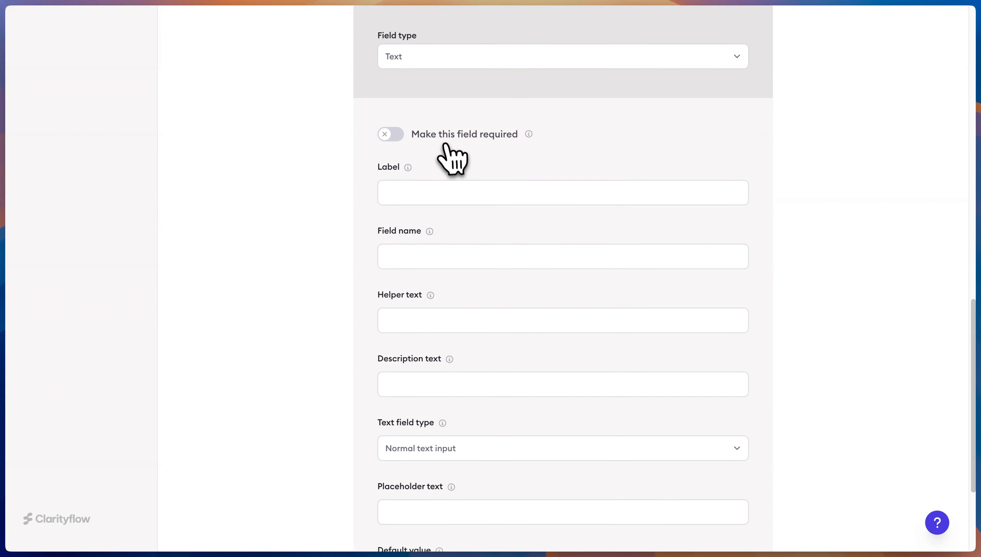
left_click(463, 63)
left_click(467, 133)
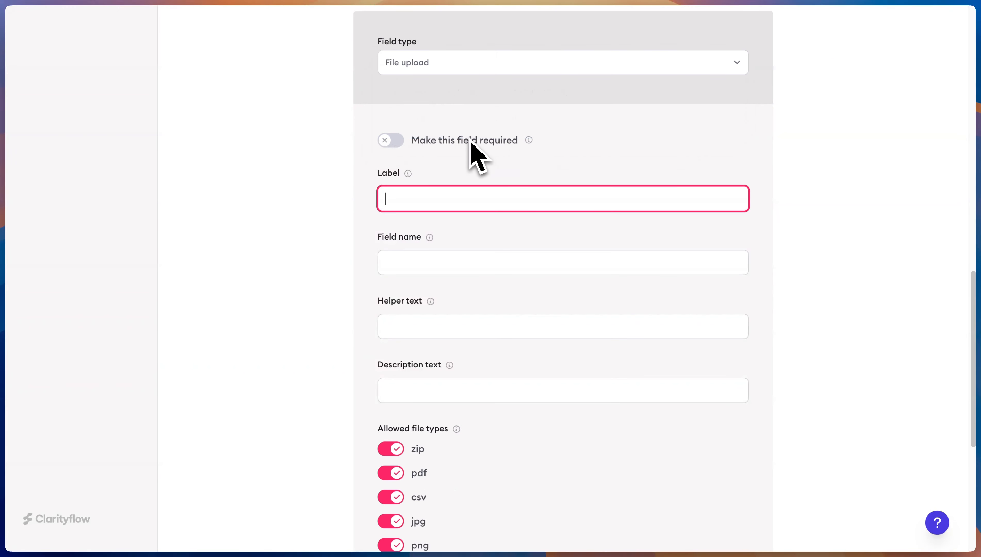
type("Upload a photo of your pet")
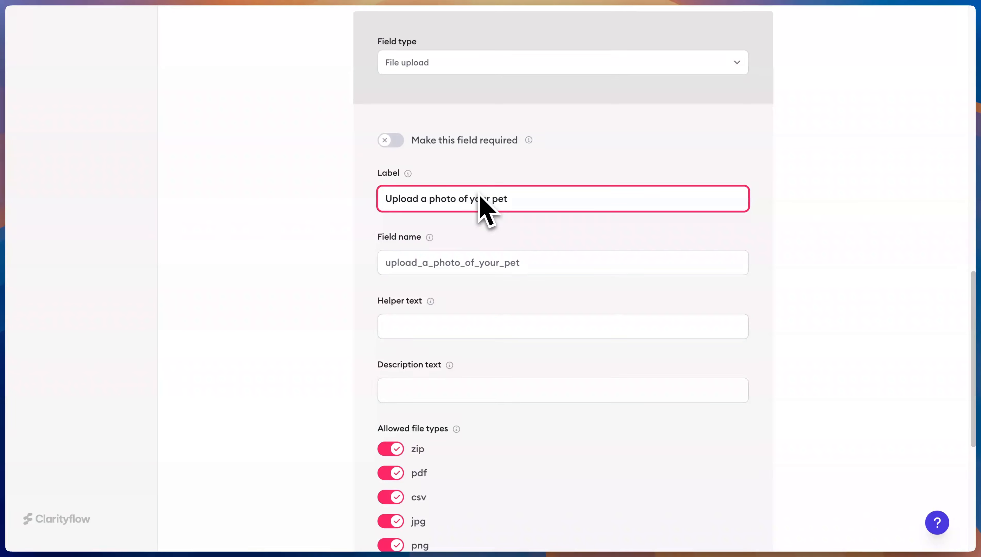
scroll(394, 267, "down", 8)
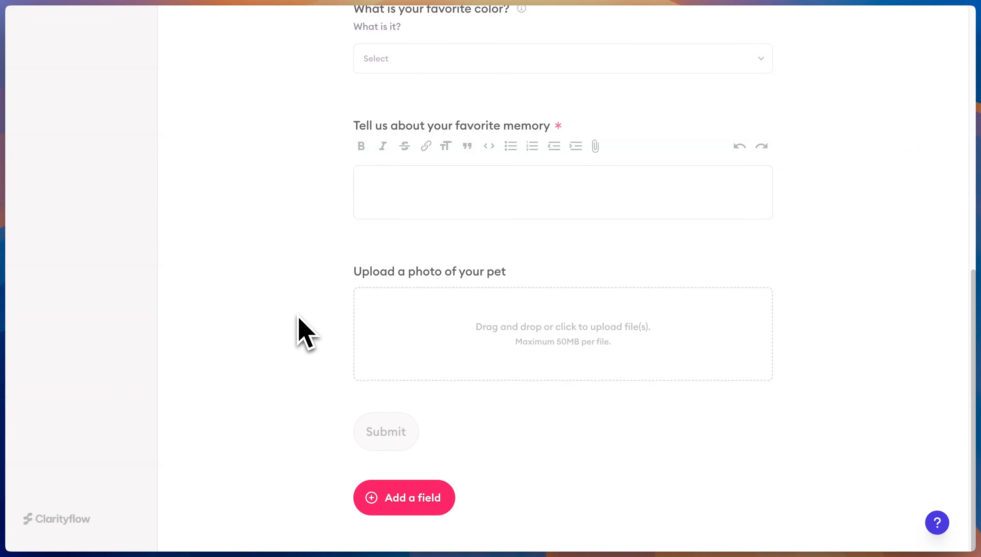
Add a Content block with the text 'Now let's ask you a few questions about you!'
left_click(426, 502)
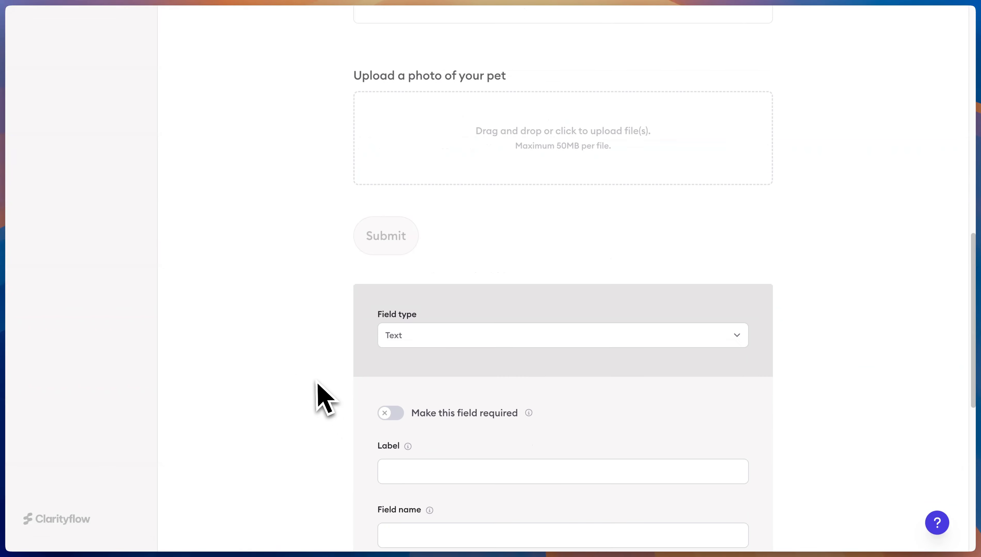
left_click(428, 239)
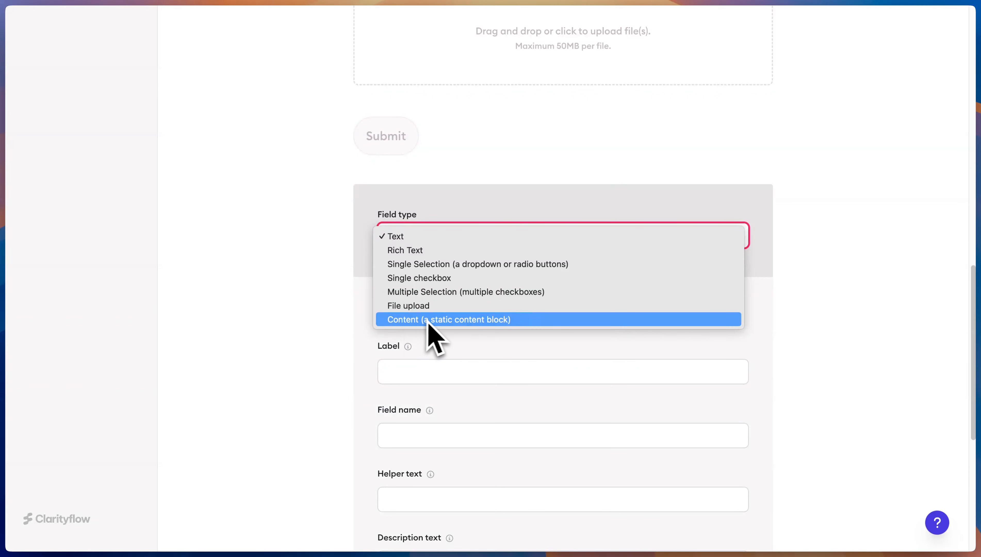
left_click(438, 322)
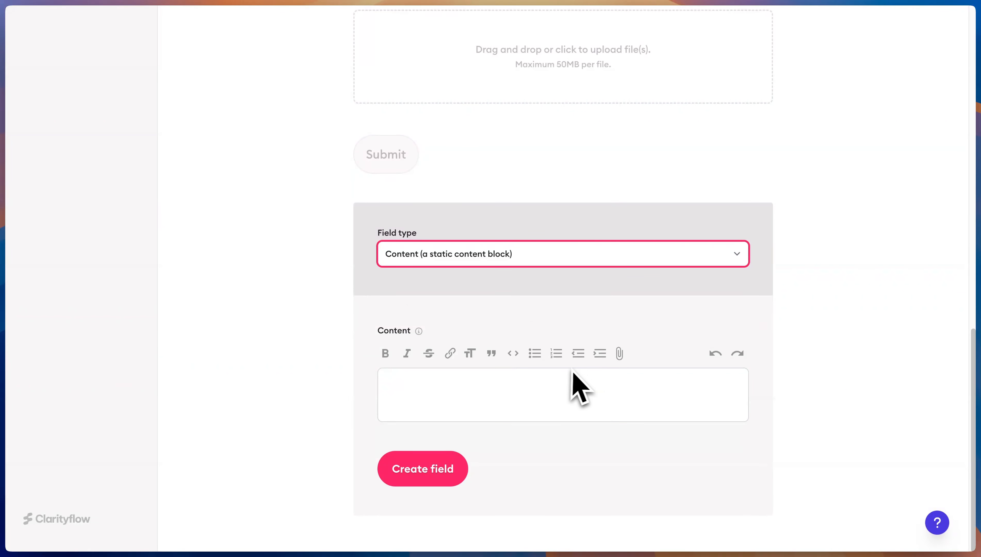
left_click(572, 398)
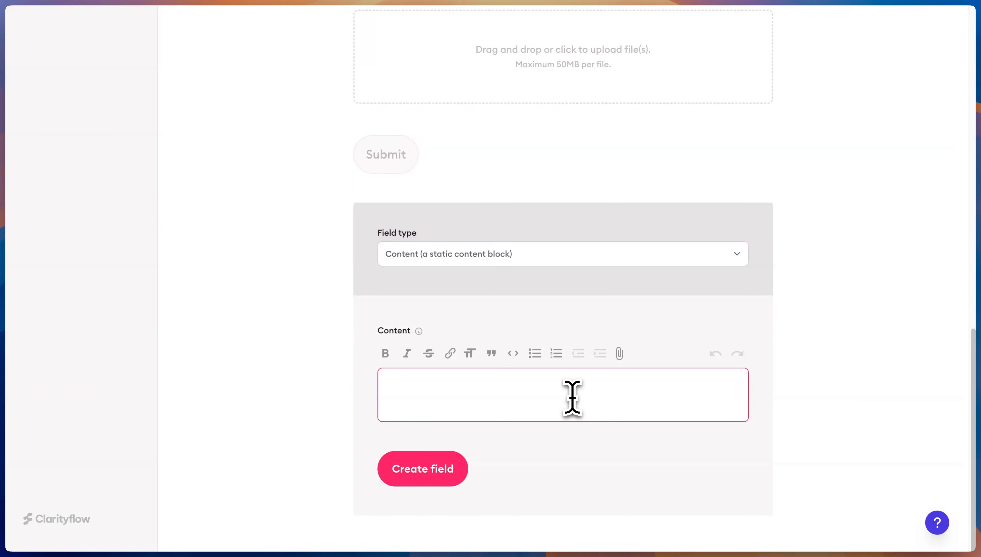
type("Now let's ask you a few questions about you!")
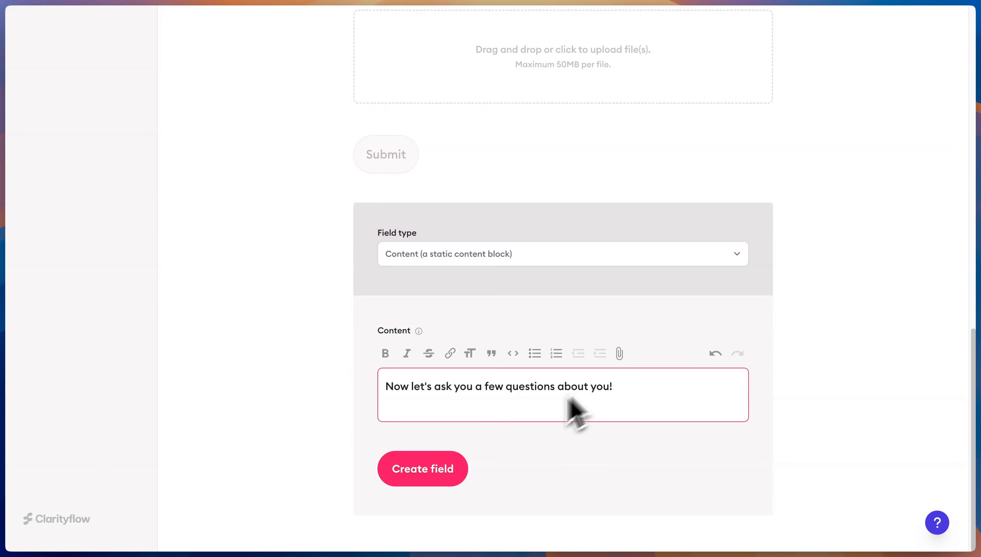
left_click(443, 476)
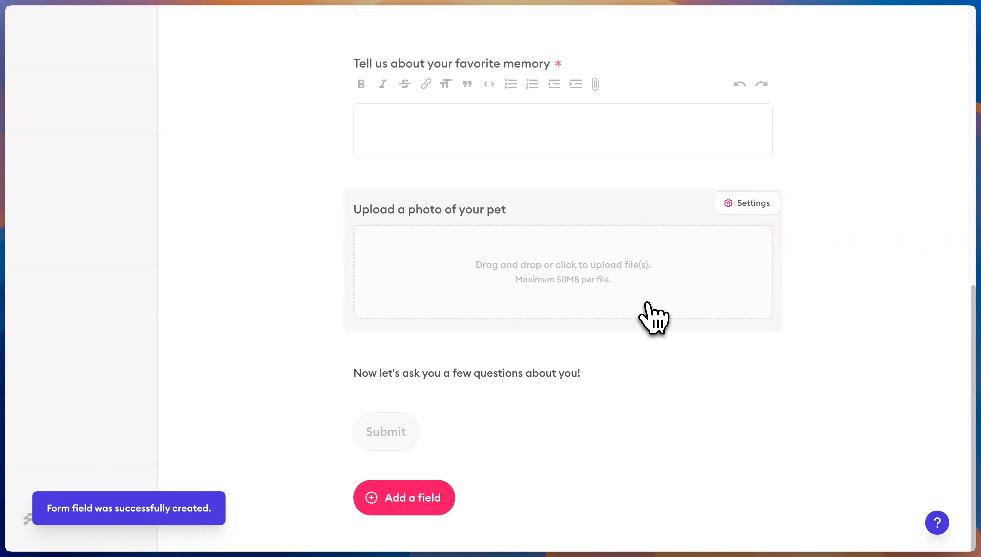
Move the intro block up above the photo upload and then above the memory question
scroll(639, 171, "up", 5)
scroll(638, 173, "down", 5)
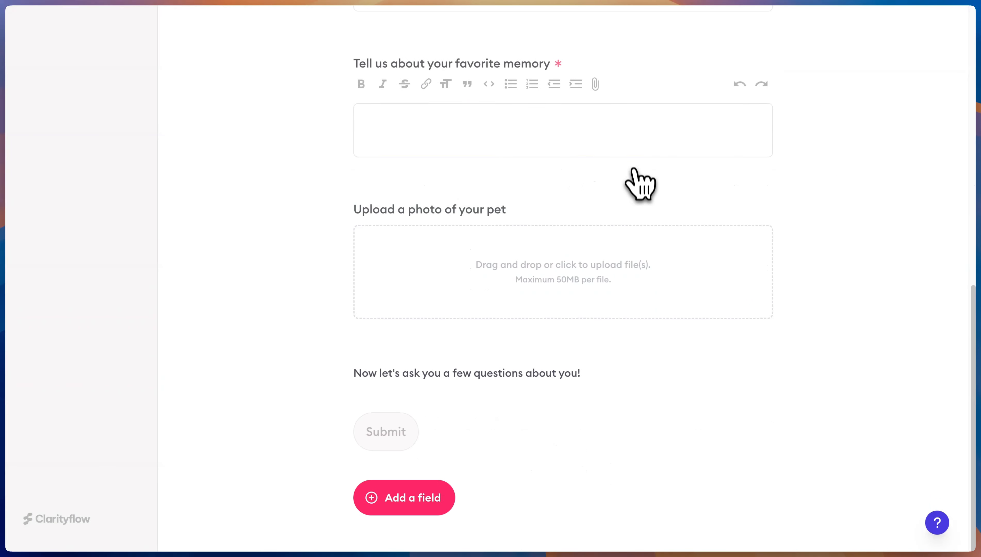
left_click(753, 369)
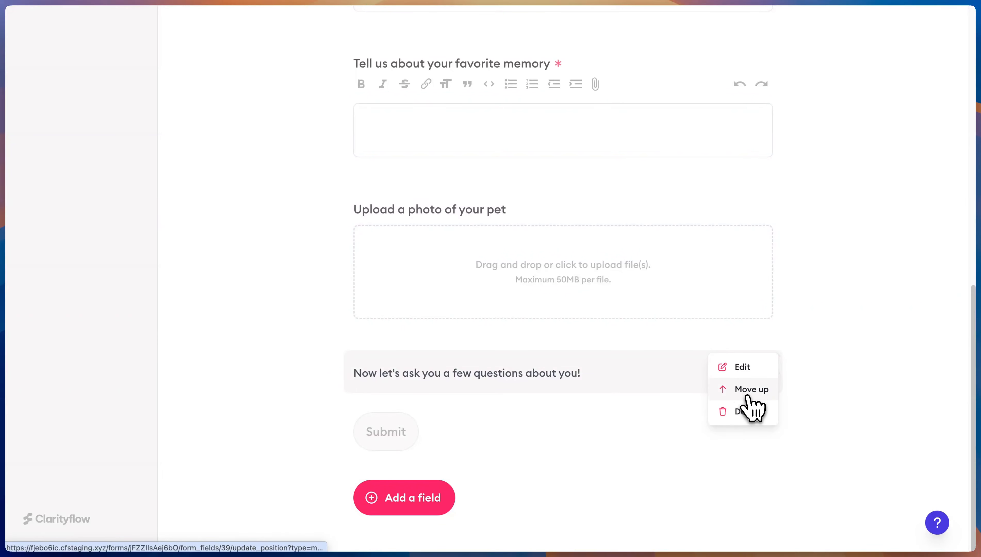
left_click(747, 394)
scroll(751, 233, "up", 3)
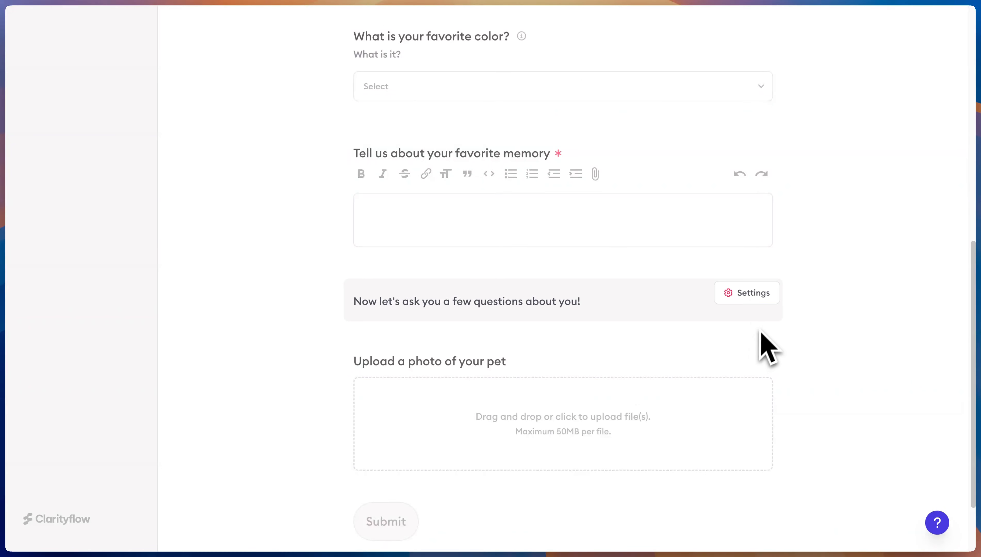
left_click(762, 294)
left_click(742, 316)
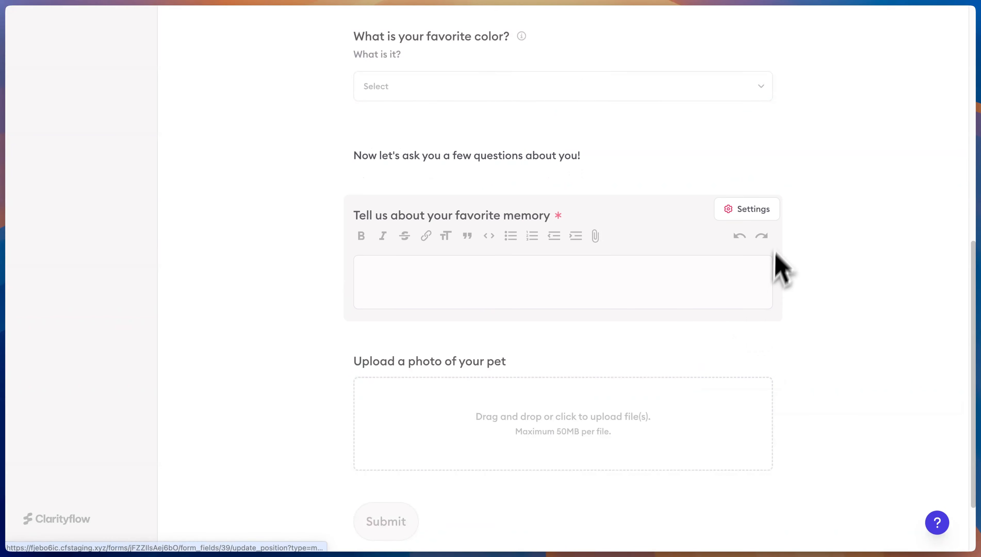
scroll(777, 234, "up", 3)
Add the heading 'A few more questions' above the intro sentence and update the block
mouse_move(650, 246)
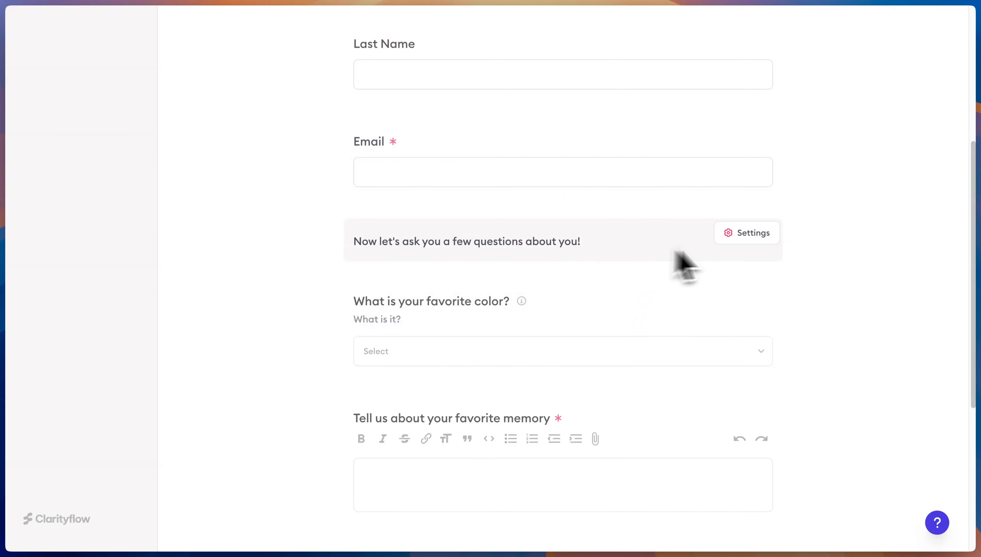
left_click(757, 233)
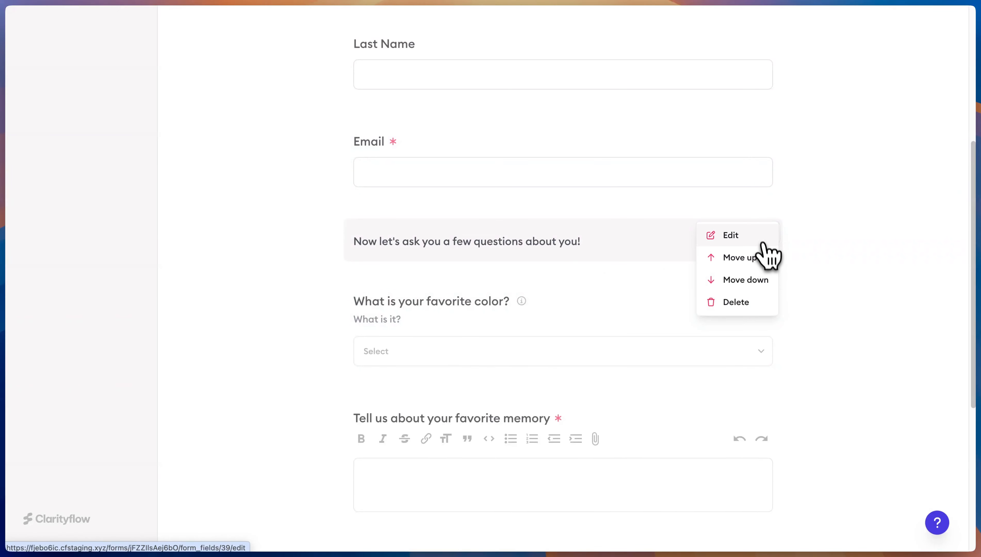
left_click(763, 233)
left_click(479, 314)
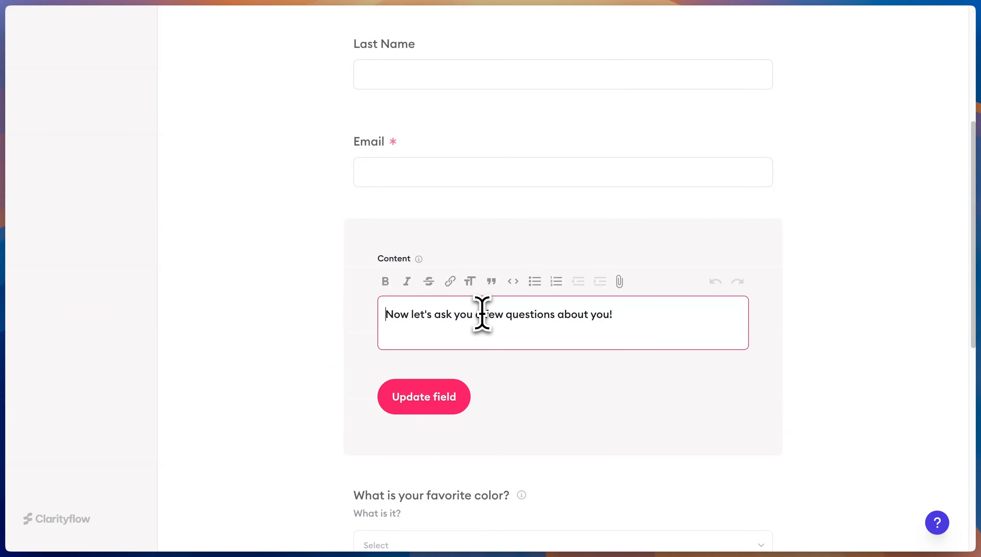
key("Return")
key("Up")
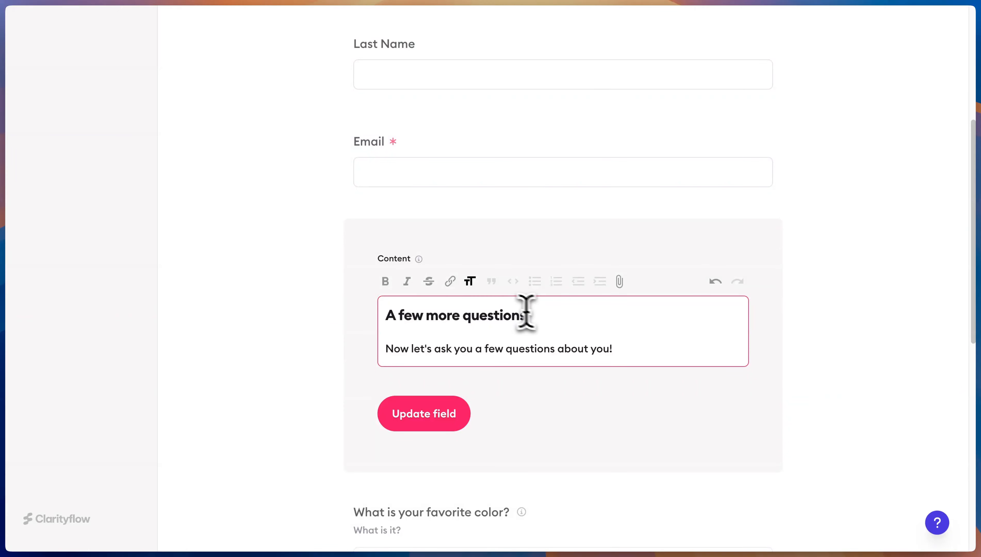
left_click(427, 418)
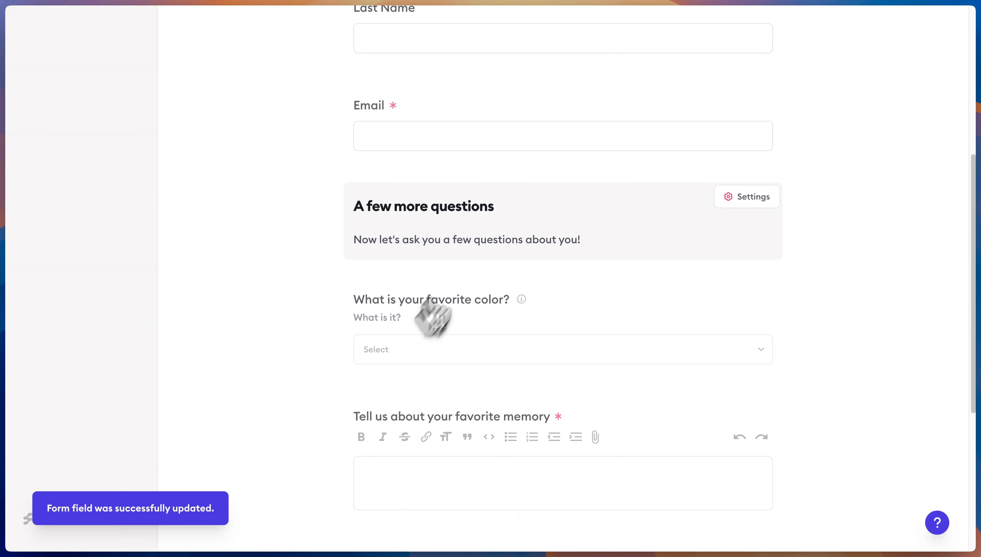
scroll(308, 294, "down", 7)
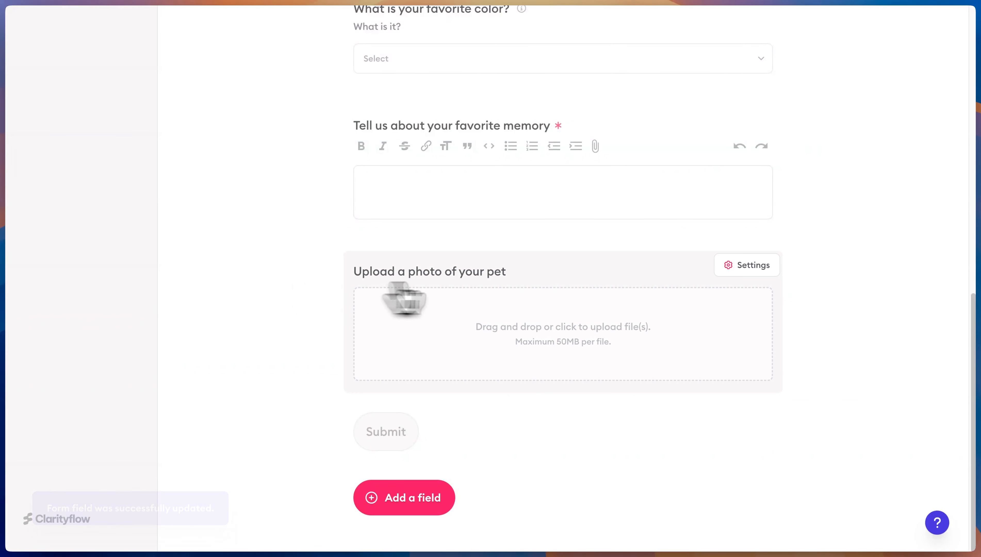
scroll(526, 256, "up", 15)
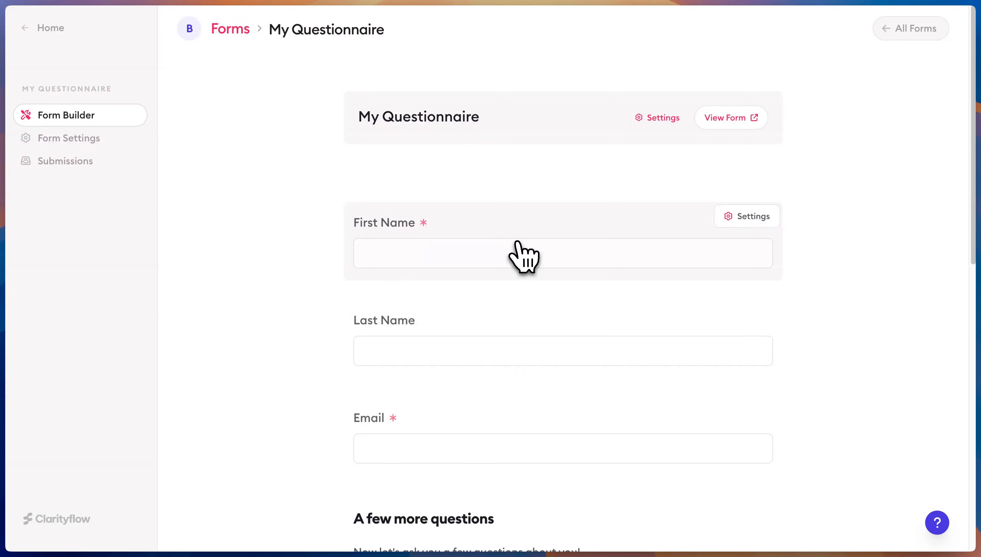
Load the form's public link in an incognito window and scroll through its questions
left_click(738, 118)
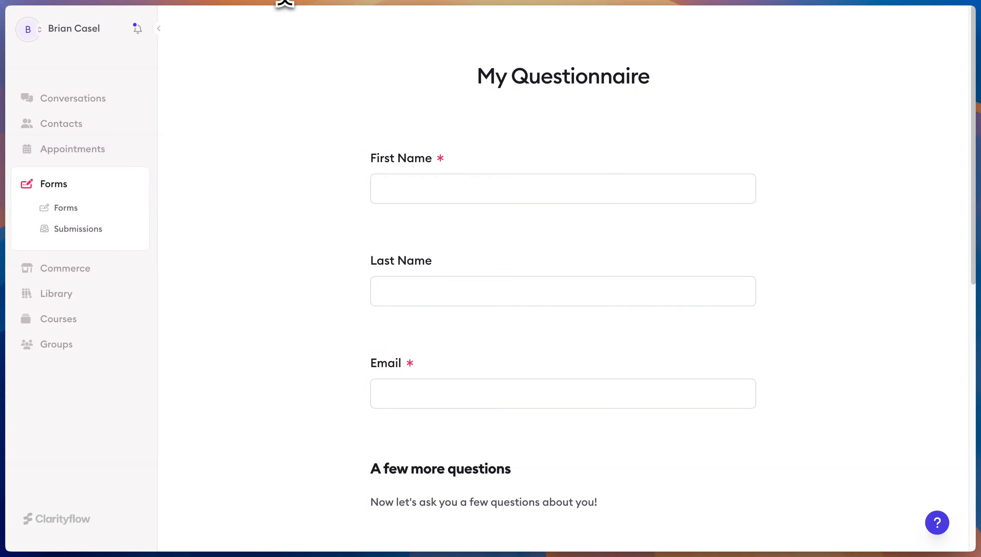
key("ctrl+shift+n")
key("ctrl+v")
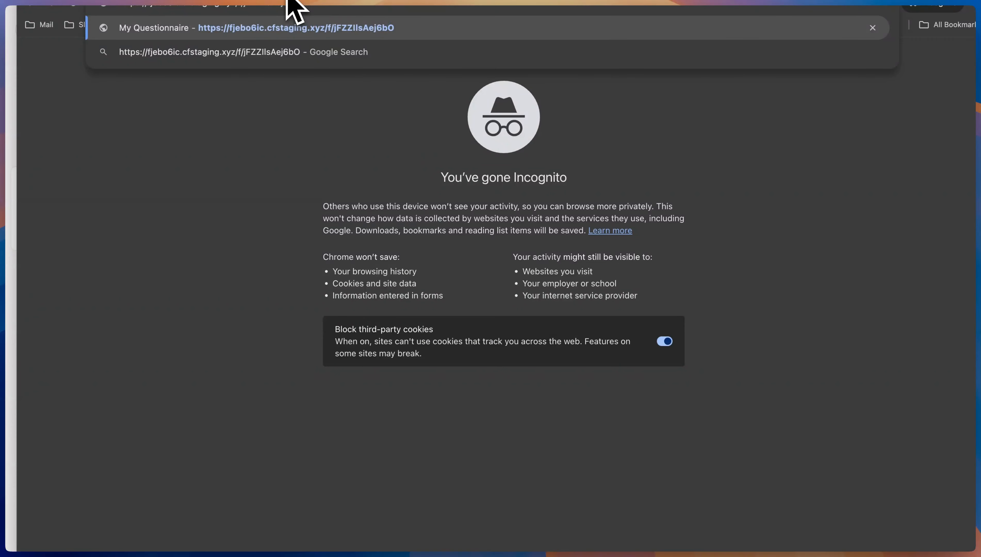
key("Return")
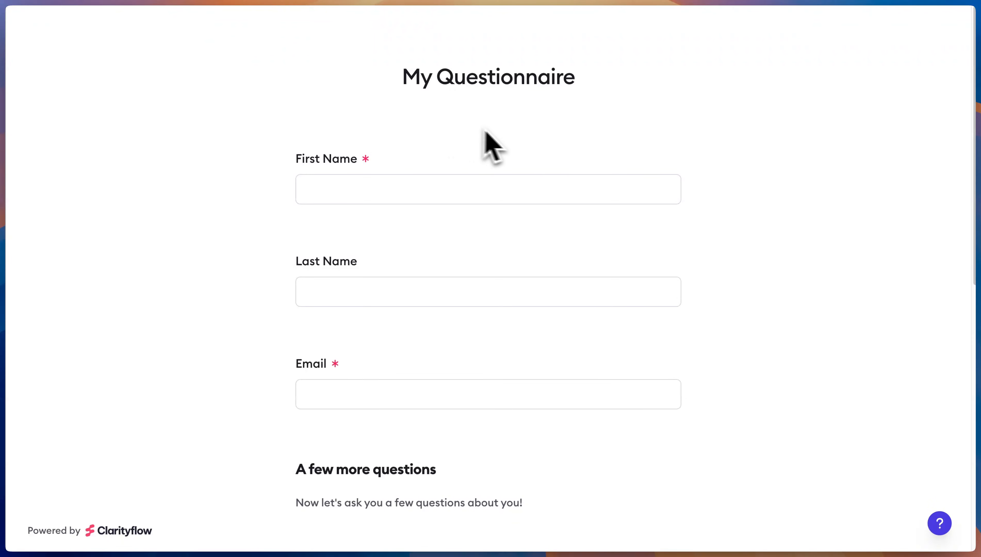
scroll(483, 131, "down", 12)
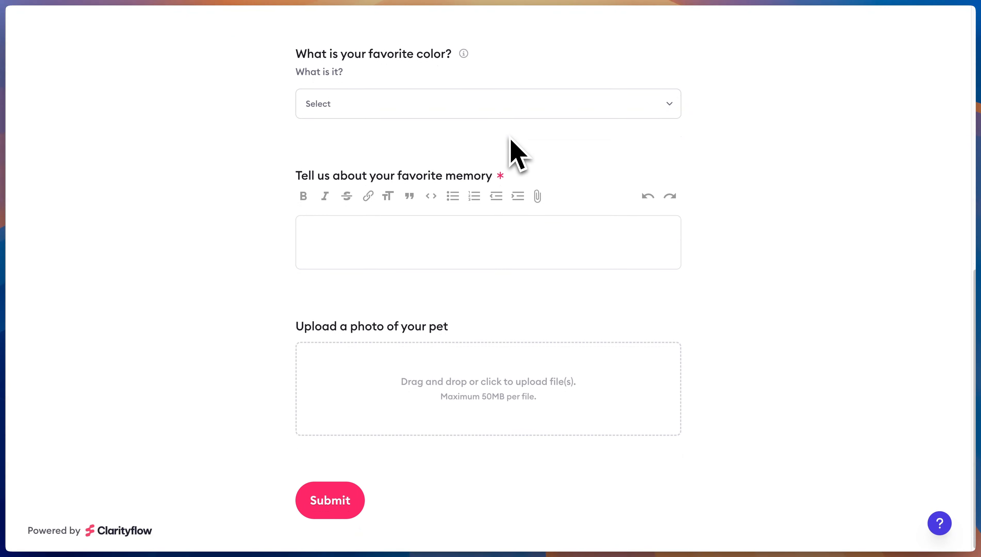
scroll(555, 132, "up", 10)
scroll(555, 123, "up", 3)
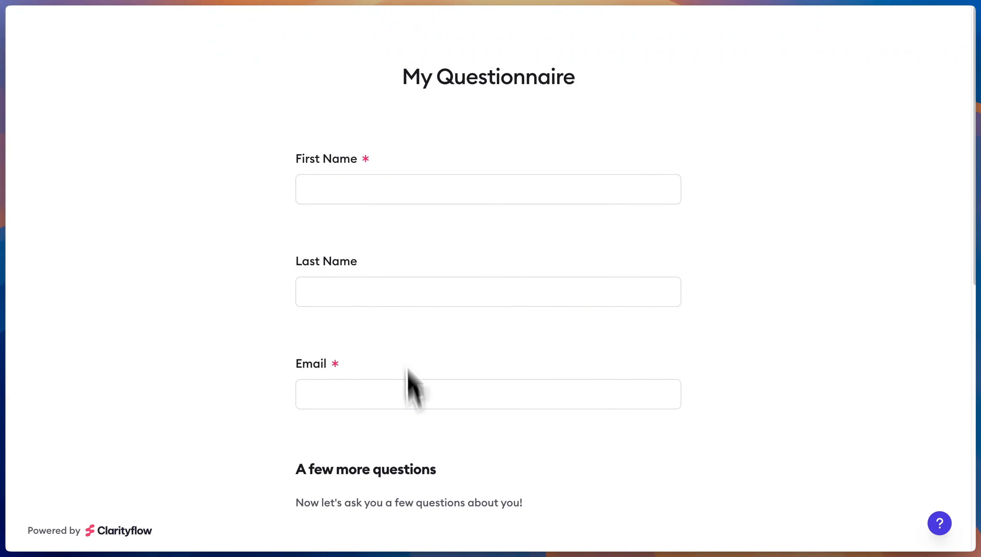
key("super+Tab")
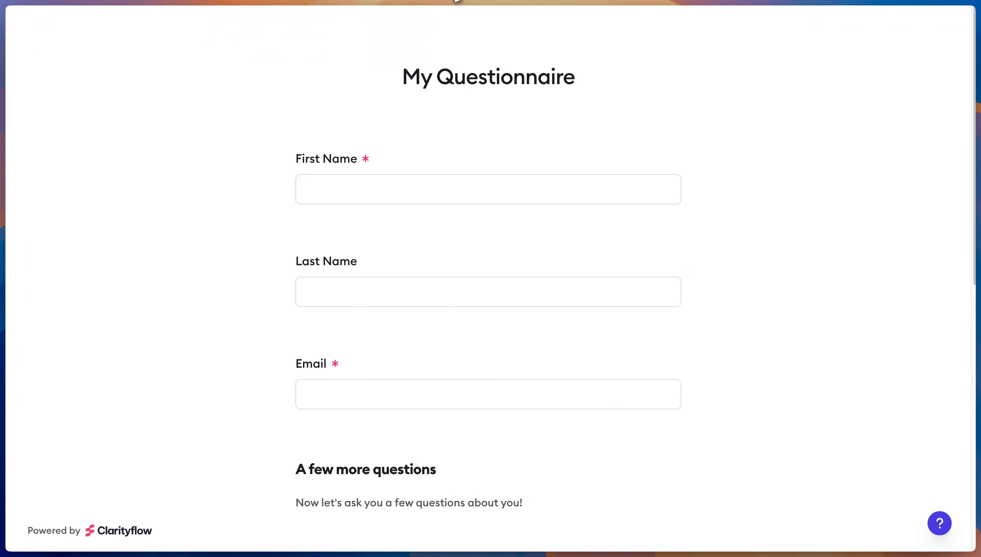
In Form Display, set headline 'Please Complete My Questionnaire' and add notes-and-instructions intro text
left_click(64, 208)
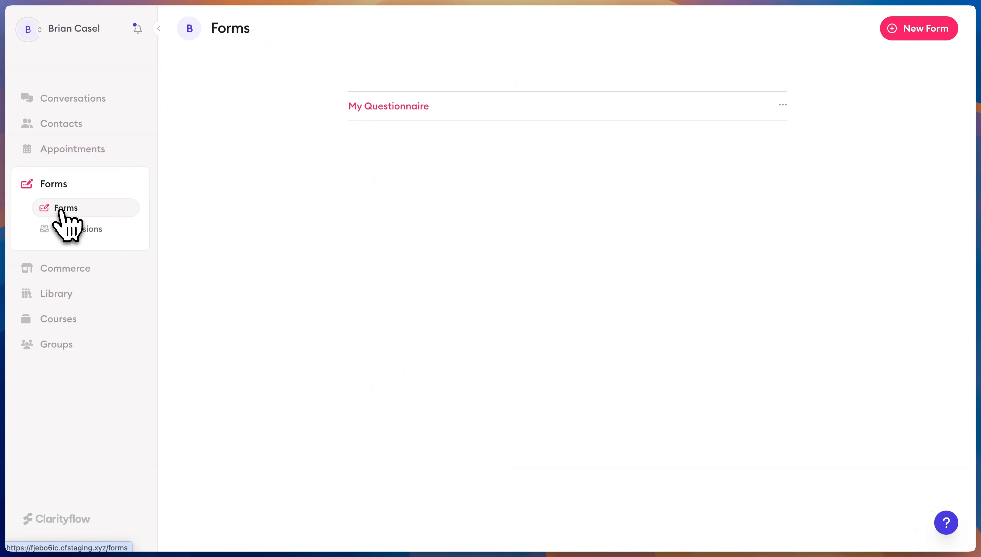
left_click(411, 108)
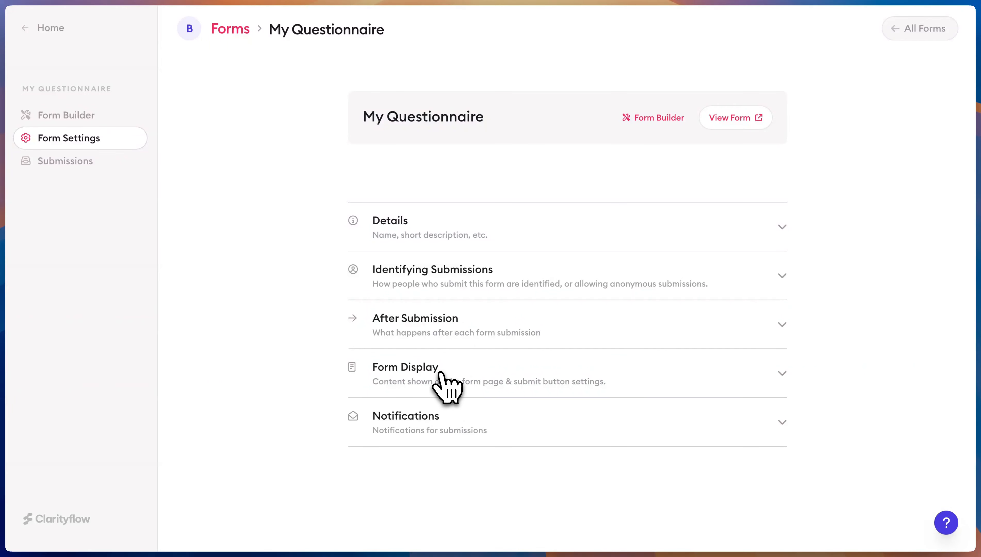
left_click(440, 379)
scroll(525, 370, "down", 5)
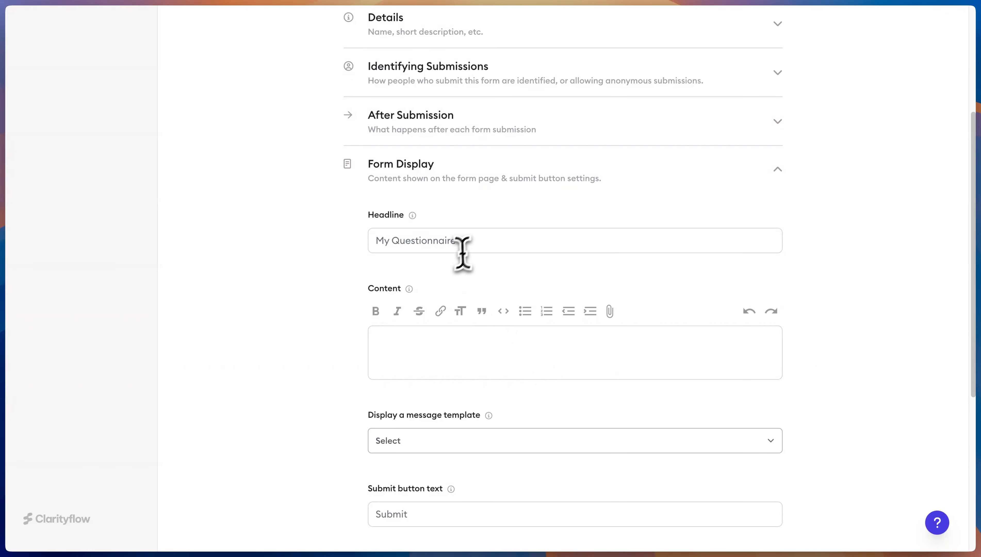
triple_click(482, 241)
key("Left")
type("Pl")
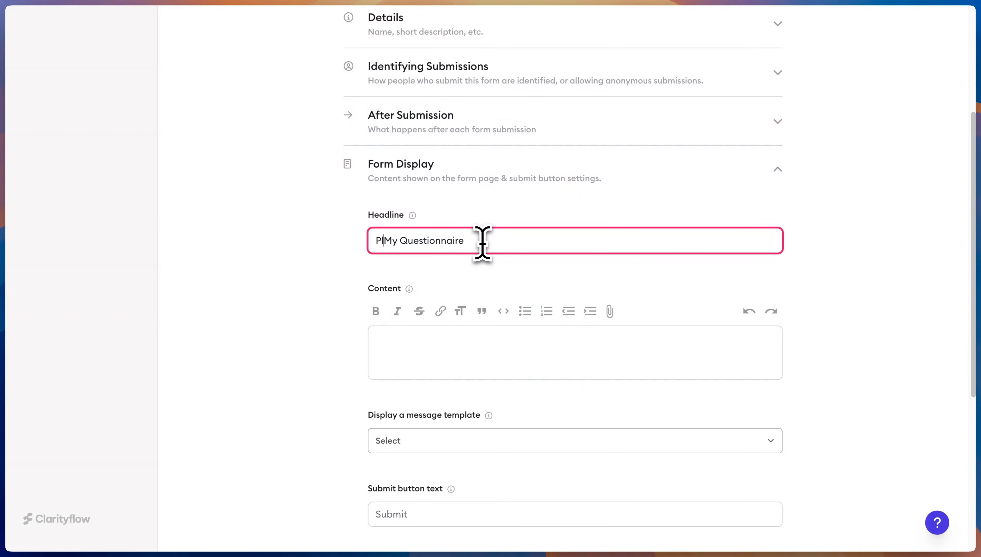
type("ease Complete")
left_click(479, 345)
type("Here are some notes and instructions to guide you as you fill out my questionnaire form.")
scroll(482, 338, "down", 2)
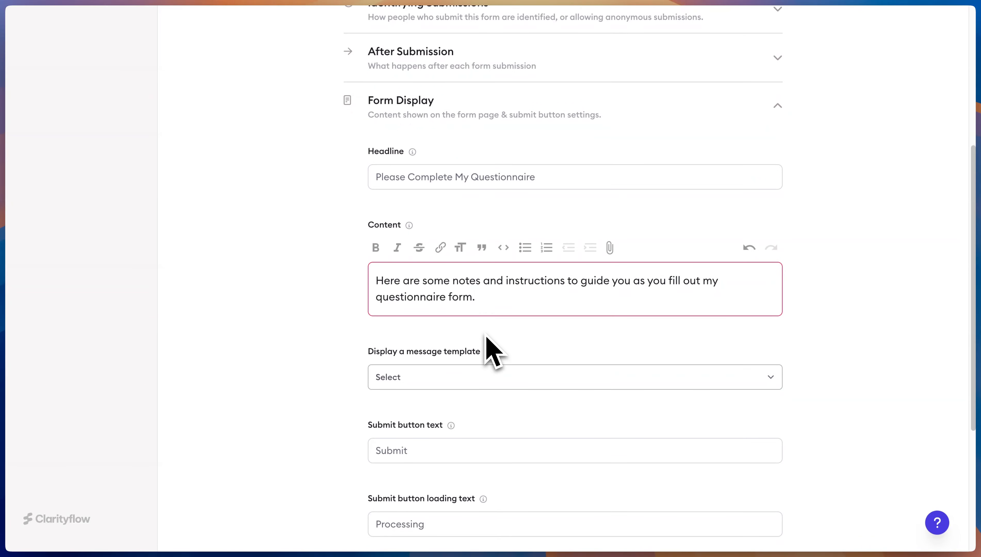
Change the submit button text to 'Send Form!', leaving template and spam protection unchanged
left_click(431, 383)
left_click(443, 379)
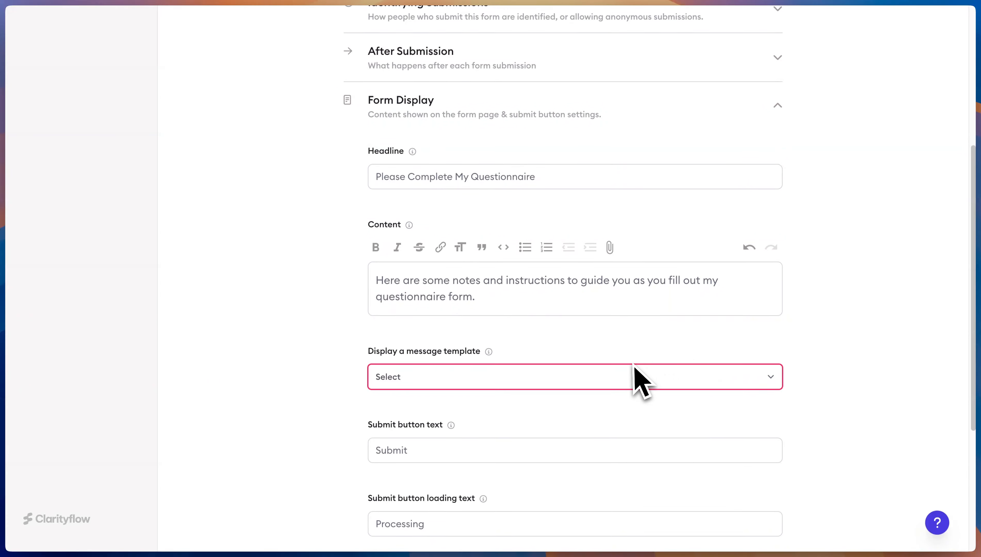
scroll(632, 376, "down", 2)
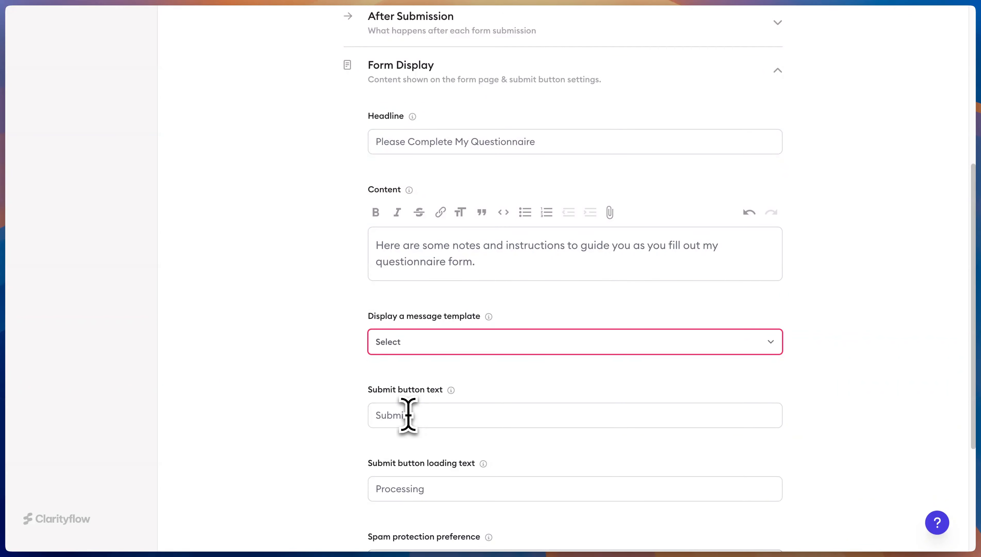
left_click(414, 413)
double_click(411, 413)
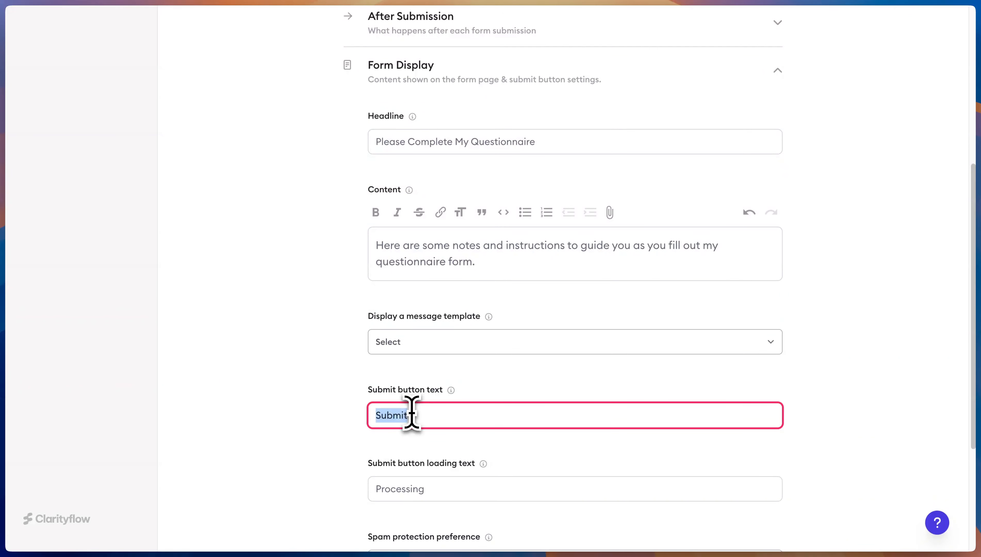
type("Send")
scroll(428, 420, "down", 5)
type("Form!")
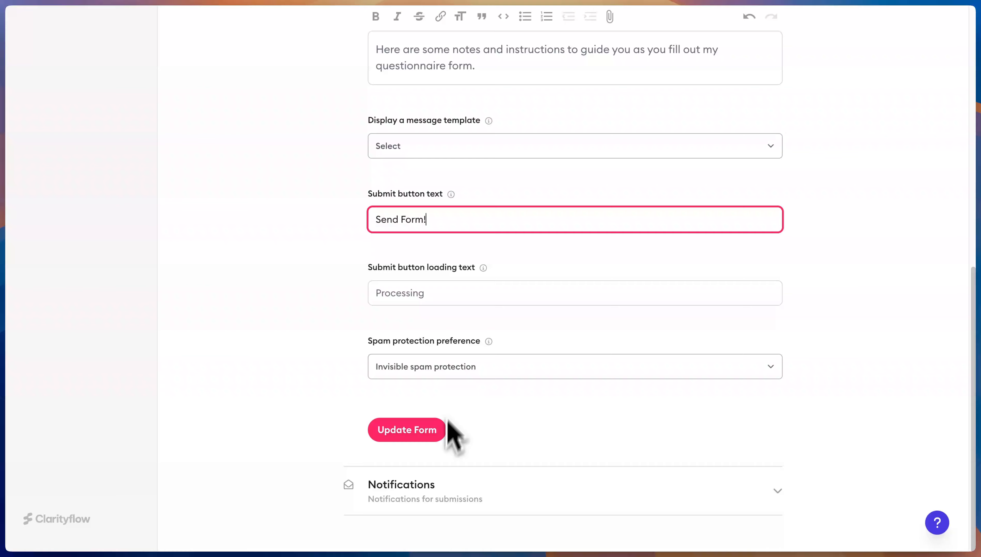
left_click(465, 374)
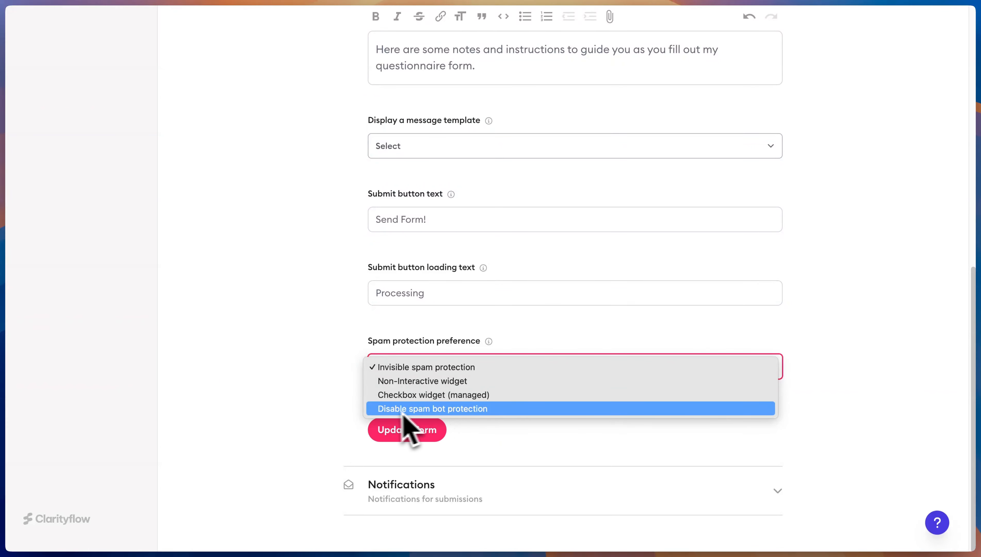
left_click(298, 415)
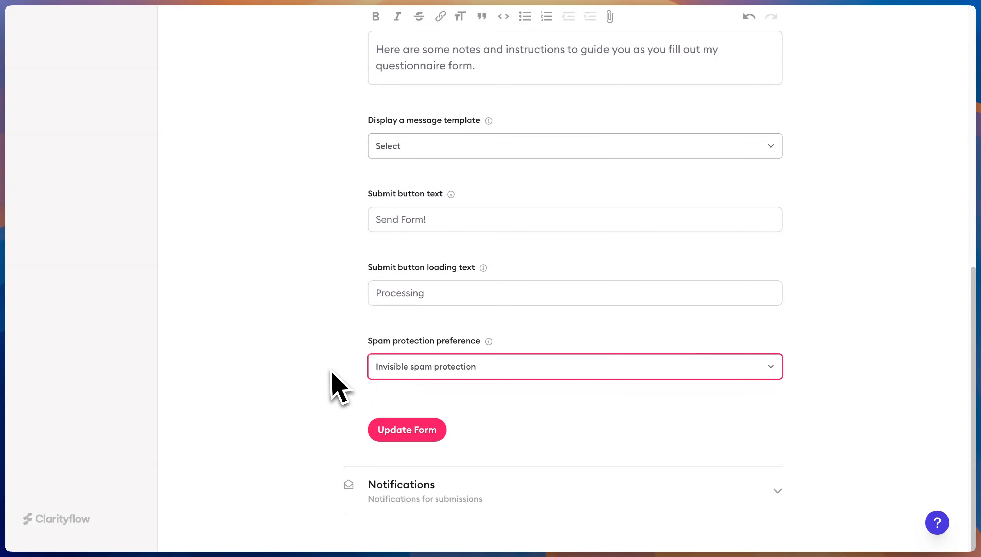
left_click(329, 384)
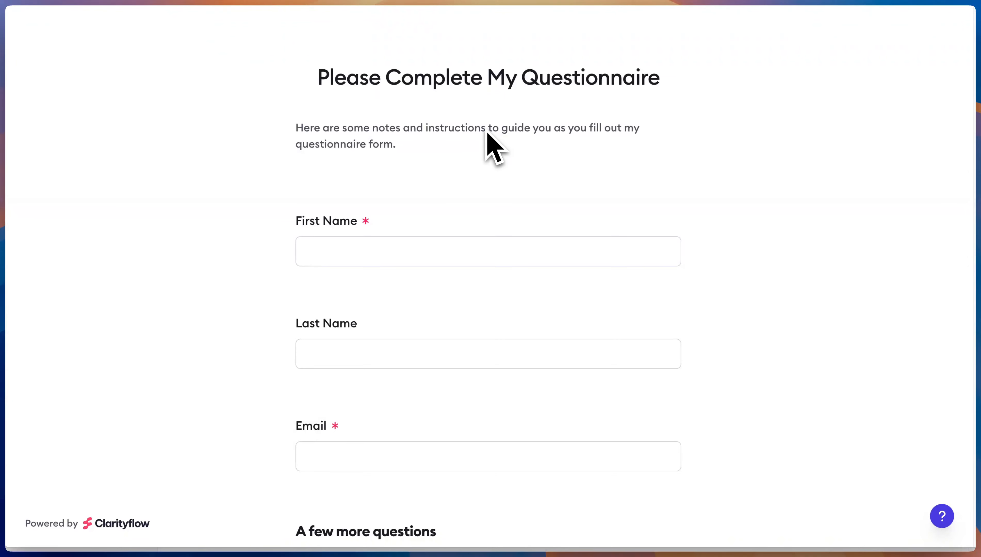
Close the public form window to return to My Questionnaire's Form Settings
key("super+w")
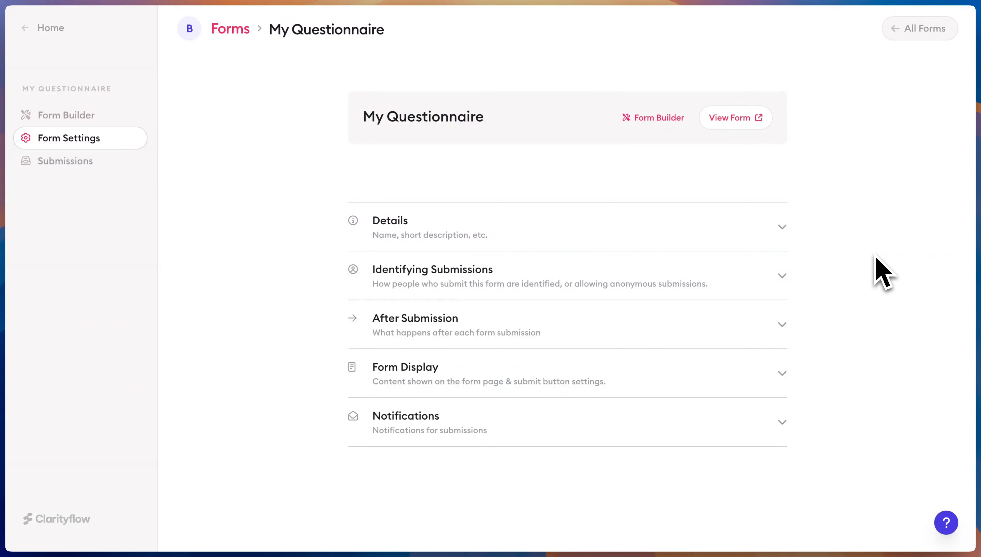
Expand Identifying Submissions and keep 'email' as the field identifying users
left_click(519, 270)
scroll(499, 289, "down", 5)
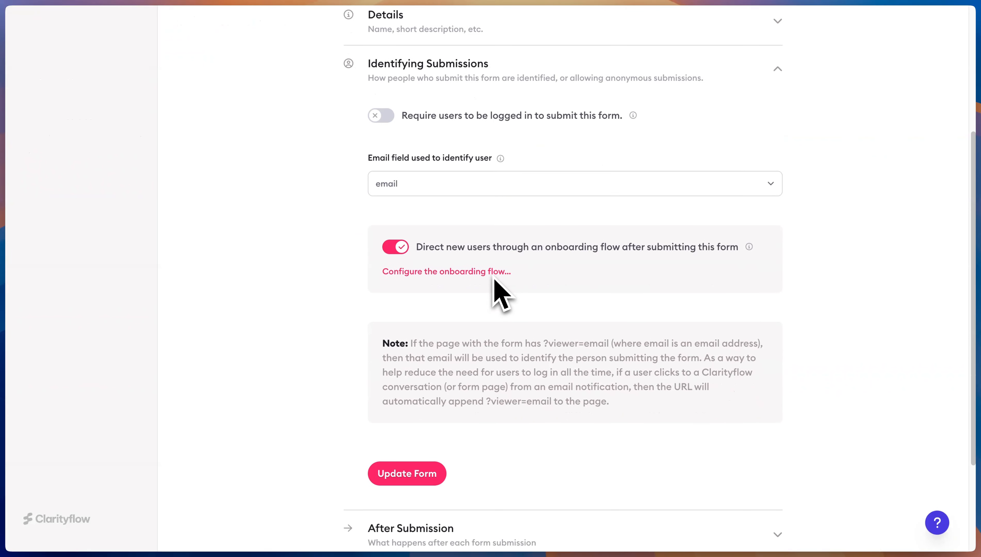
left_click(410, 189)
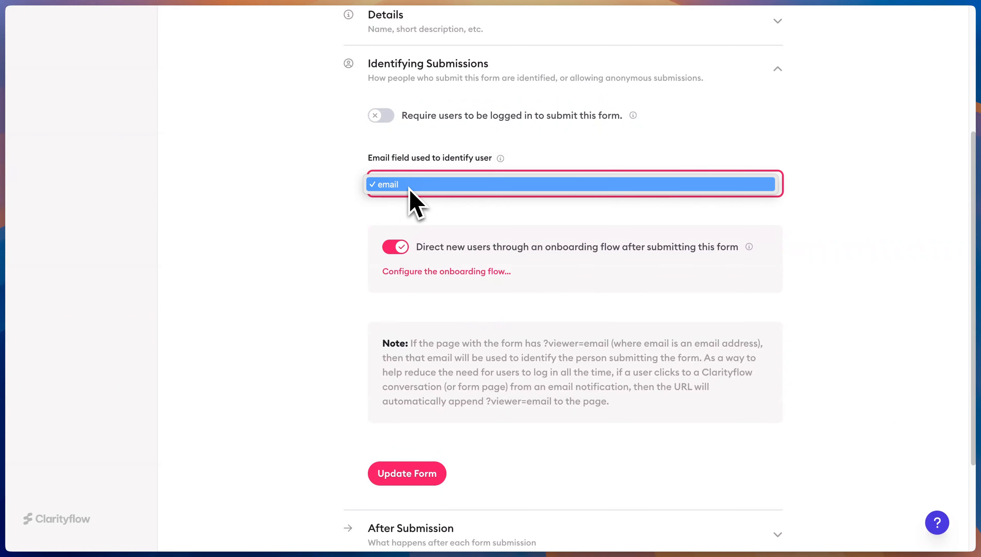
left_click(412, 188)
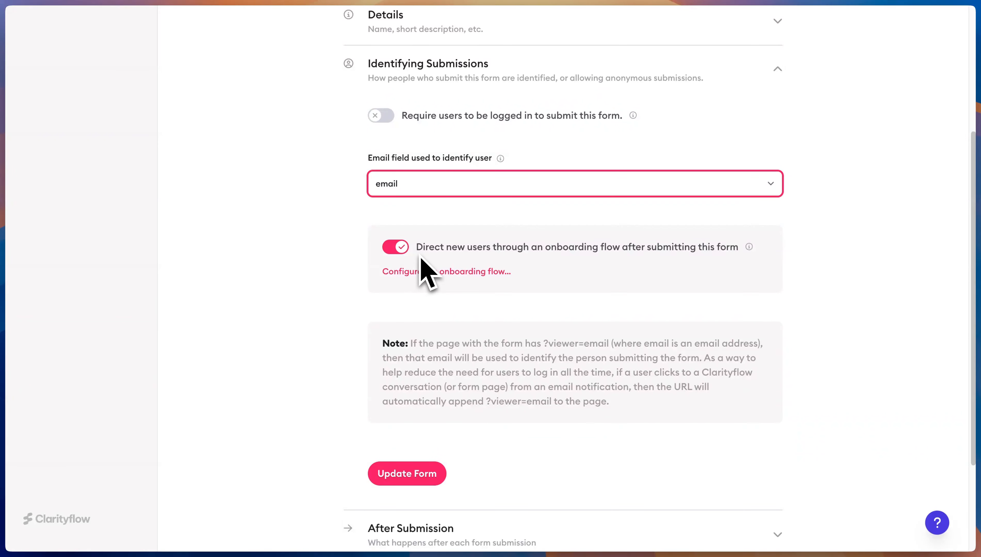
left_click(430, 273)
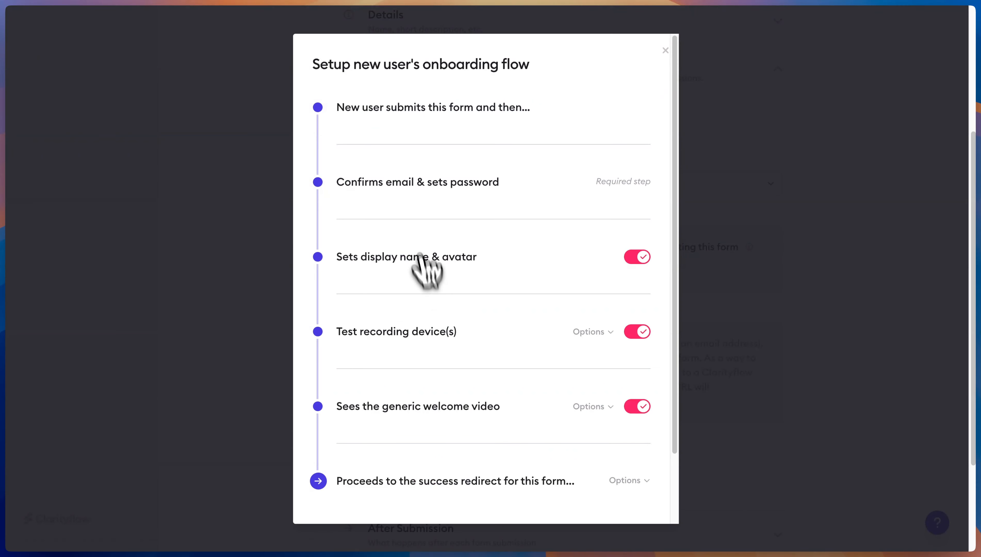
scroll(461, 276, "down", 3)
scroll(464, 284, "up", 3)
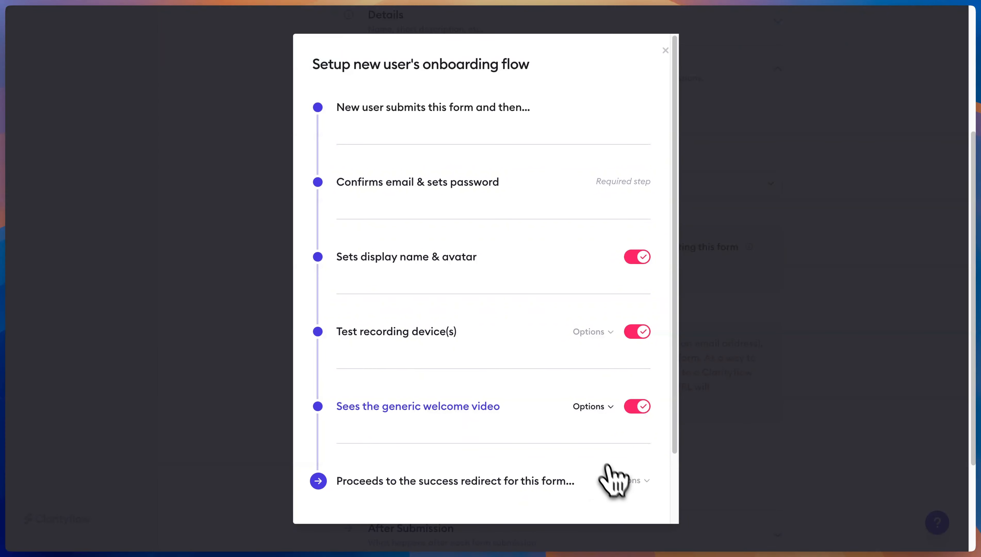
left_click(814, 286)
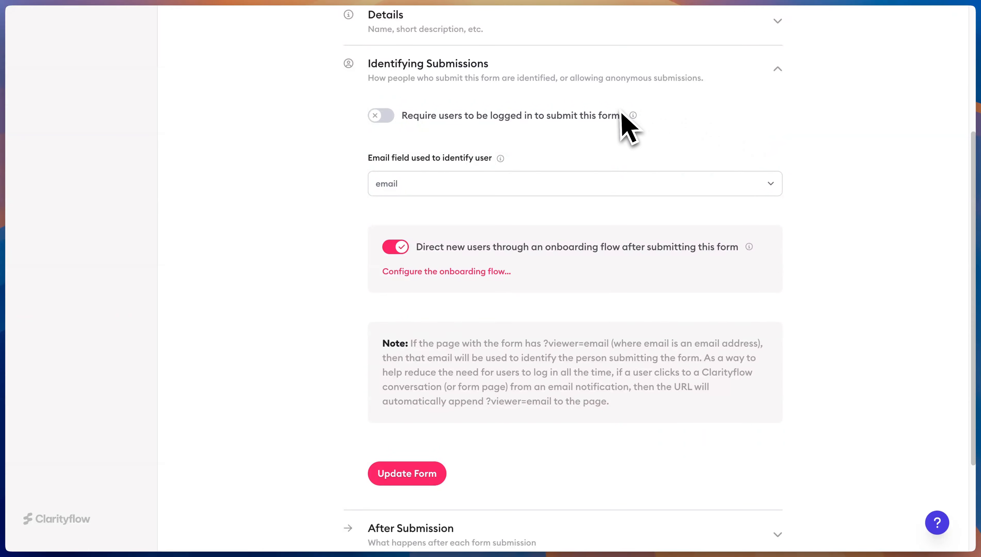
Open After Submission, try Redirect to a URL, then revert to Create a conversation
left_click(500, 84)
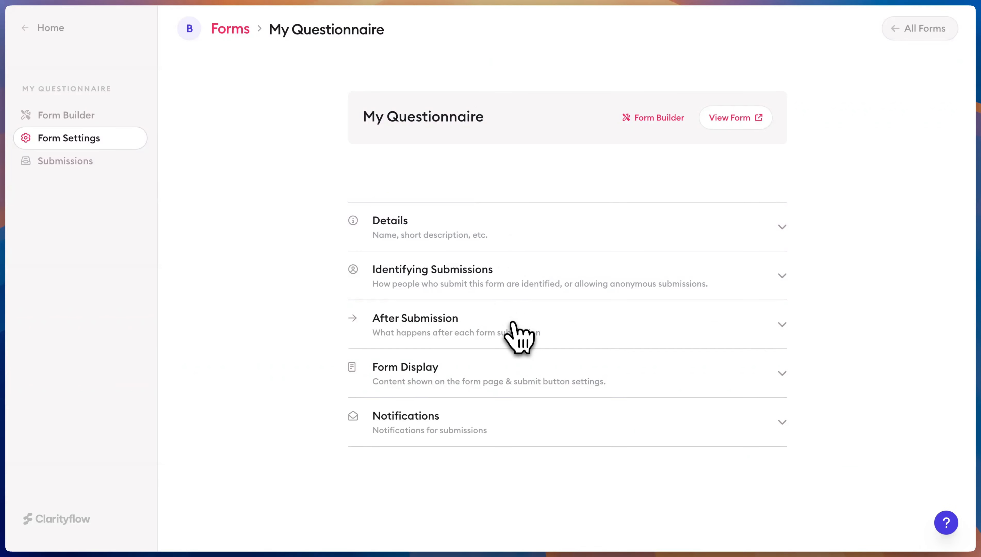
left_click(517, 333)
scroll(447, 219, "down", 2)
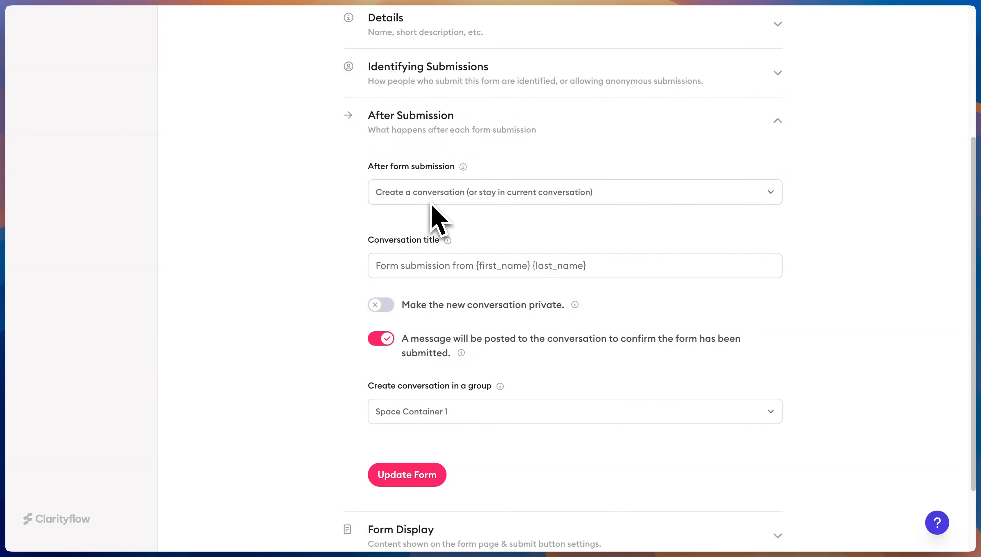
left_click(452, 197)
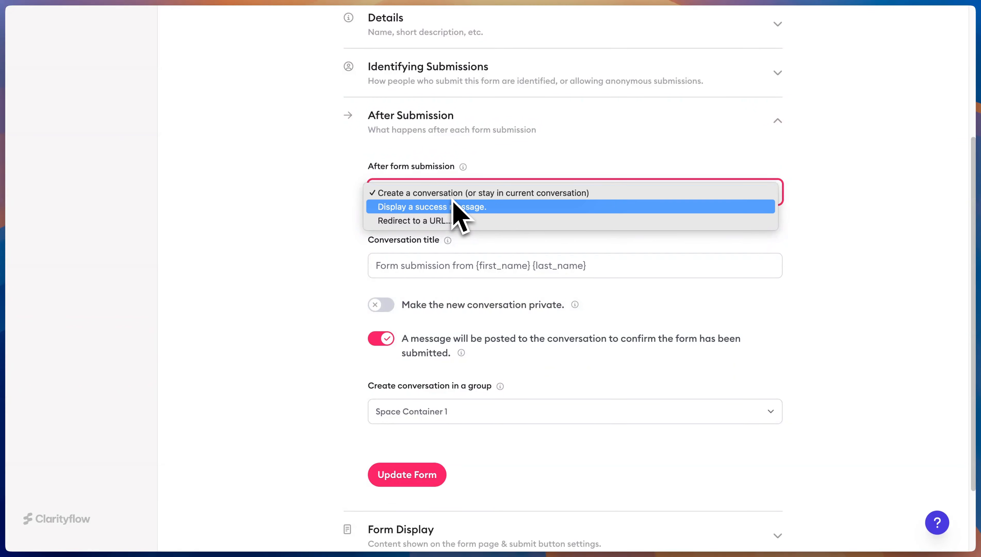
left_click(409, 221)
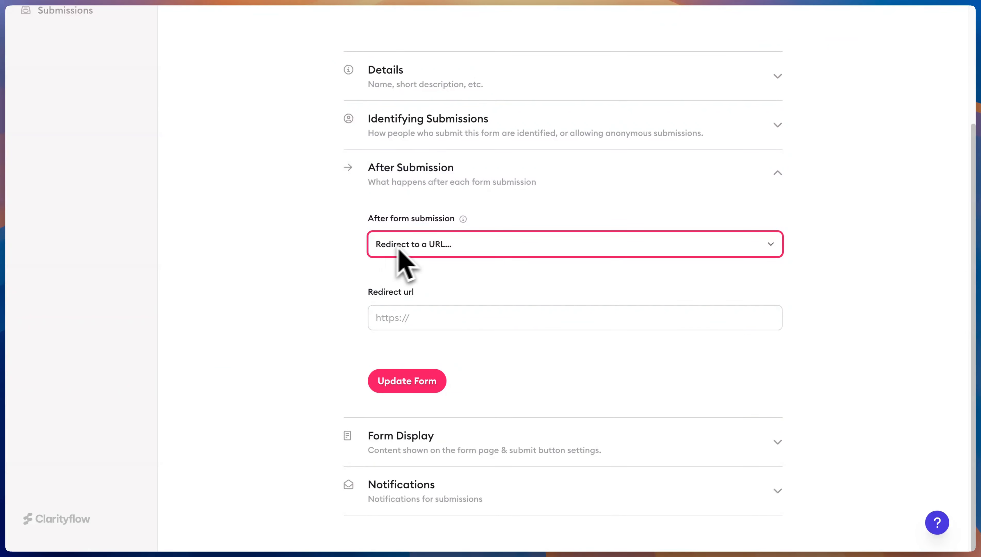
left_click(415, 251)
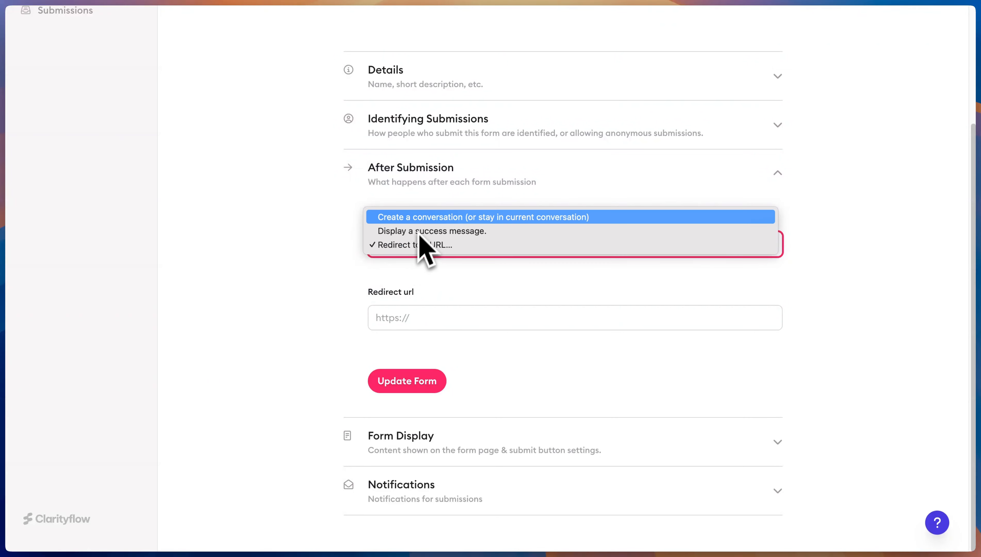
left_click(421, 221)
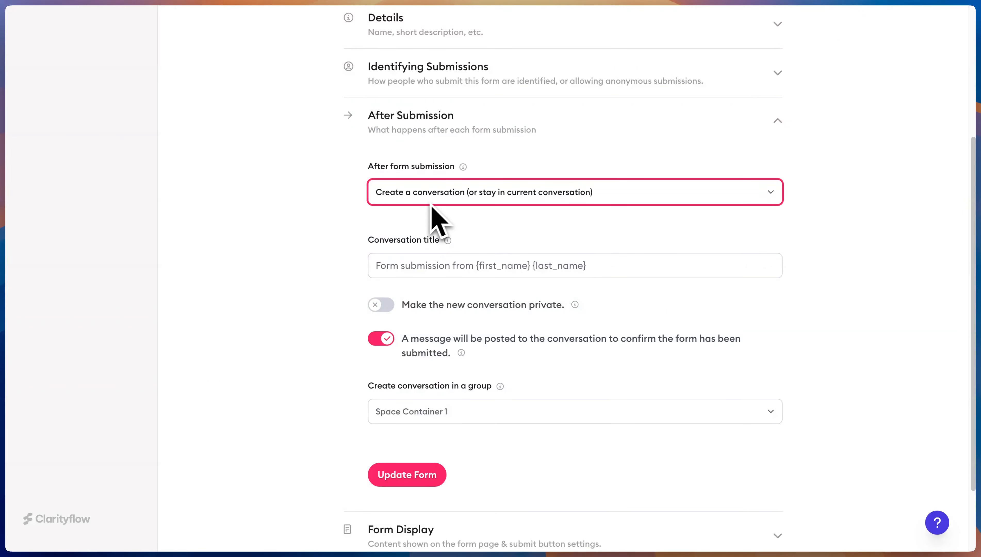
left_click_drag(399, 265, 465, 266)
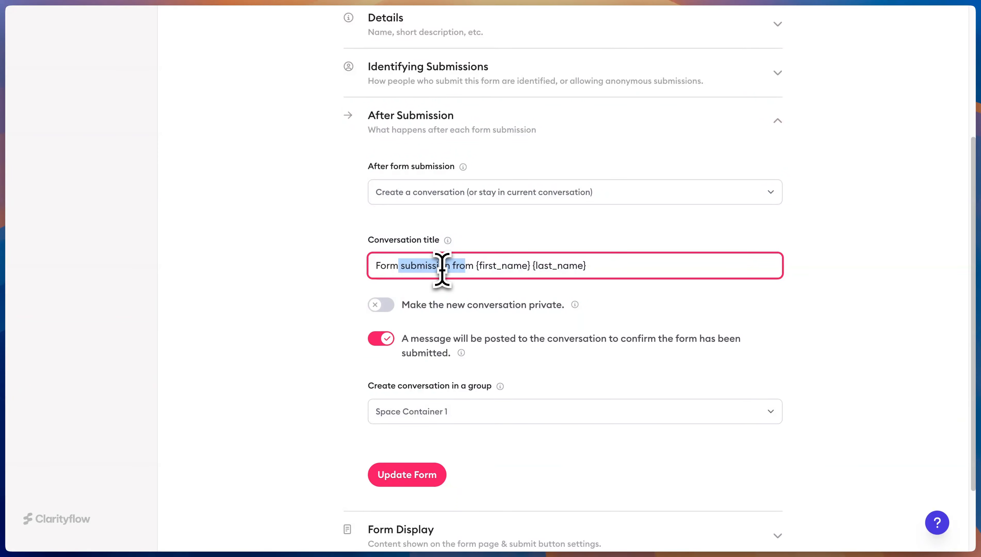
left_click(318, 275)
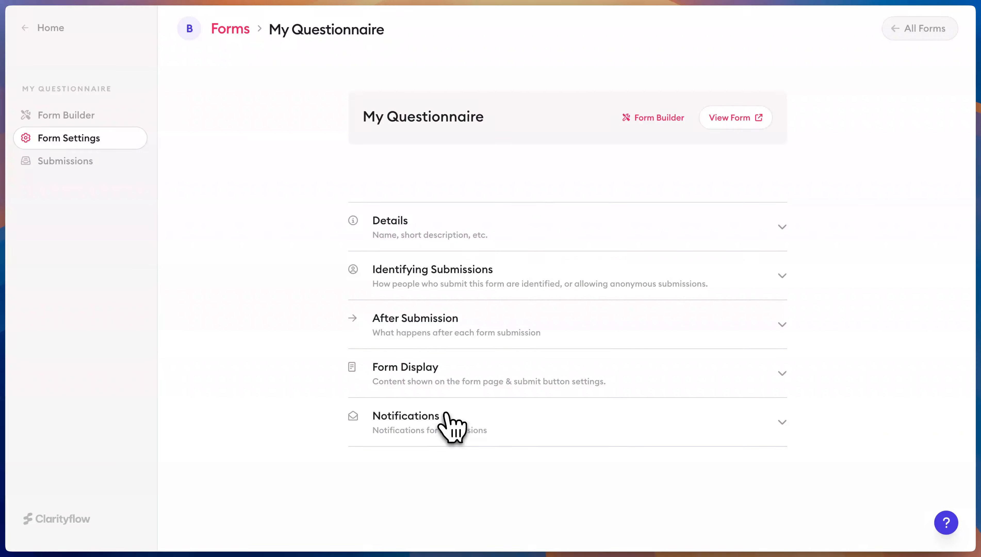
Turn on 'Receive email notifications for every submission' under Notifications, then collapse the section
left_click(447, 414)
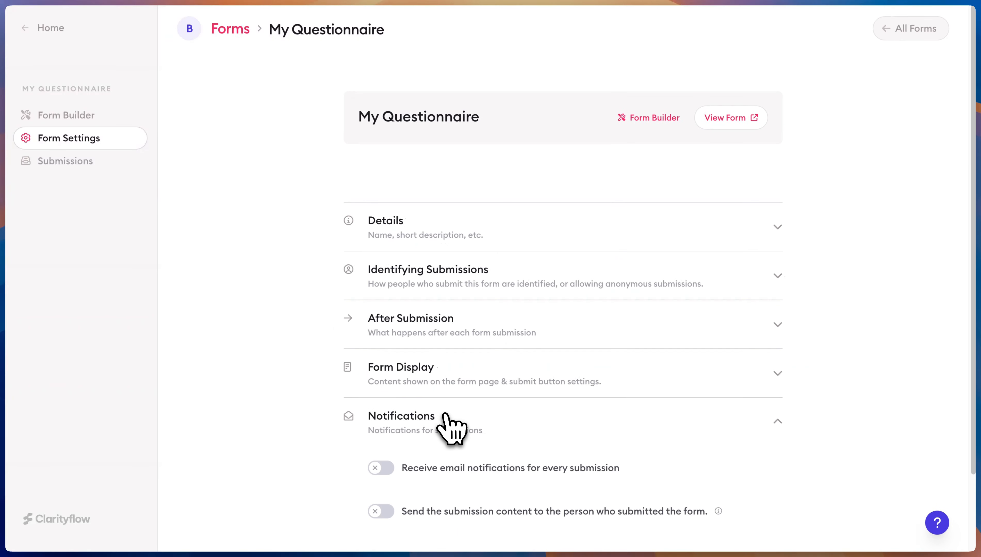
scroll(448, 411, "down", 1)
scroll(449, 413, "down", 1)
left_click(380, 377)
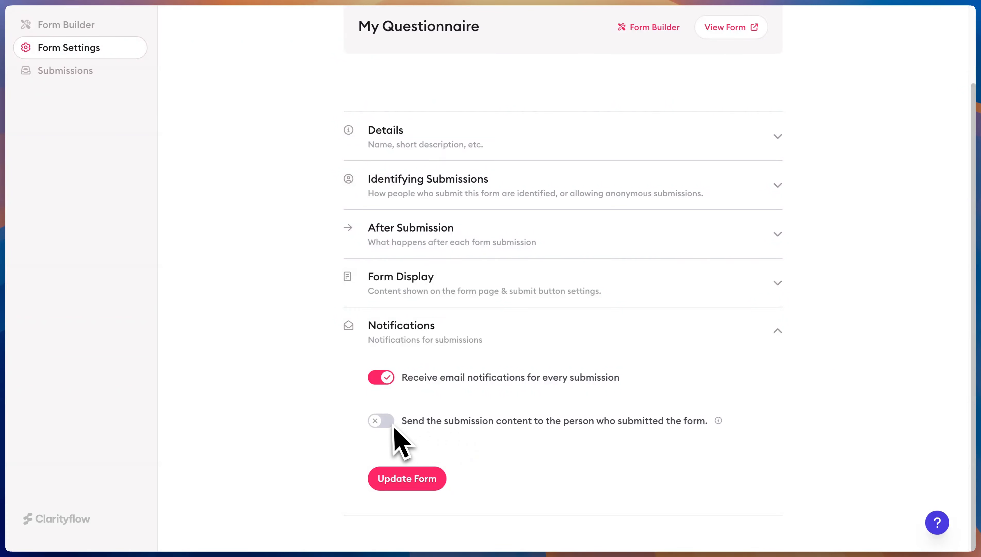
left_click(434, 332)
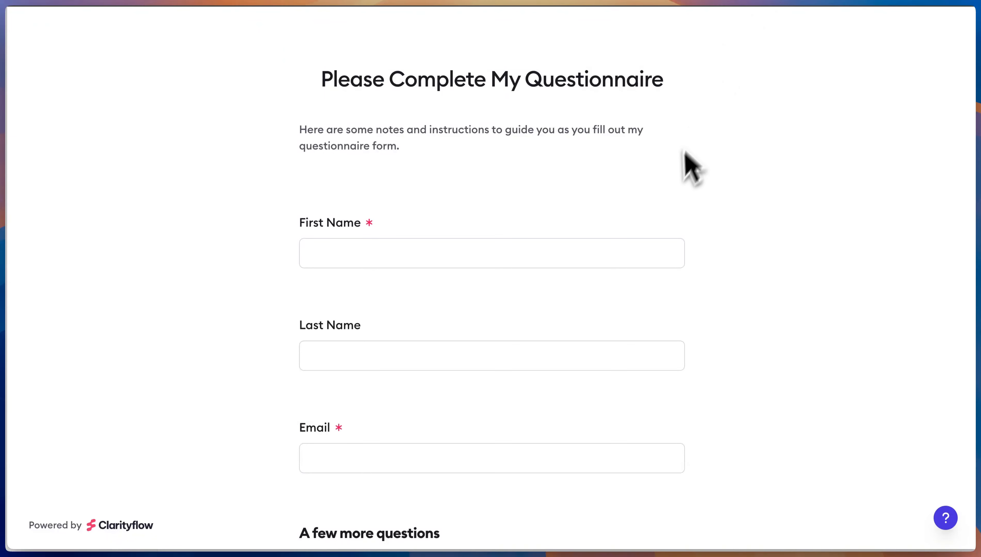
Fill in the respondent's first name, last name, email and favorite memory answer
key("Tab")
key("Tab")
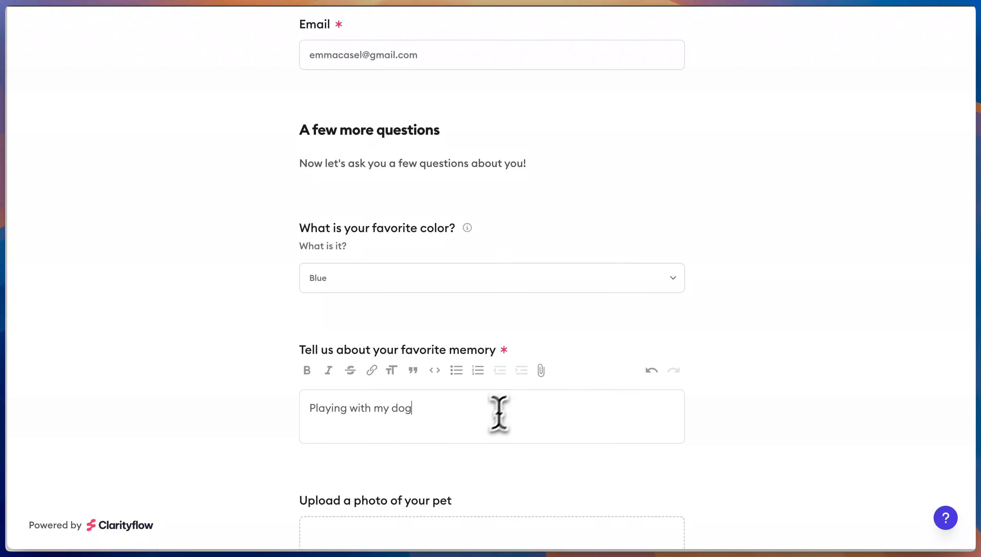
type(", Trey!")
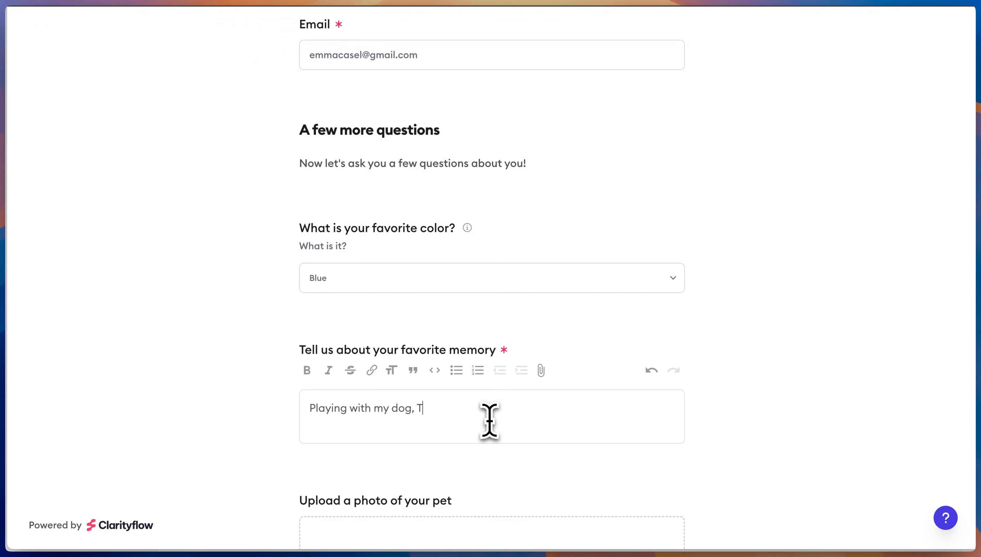
key("Return")
key("Return")
type("He's")
Upload a pet photo to the form and submit the questionnaire
scroll(523, 407, "down", 5)
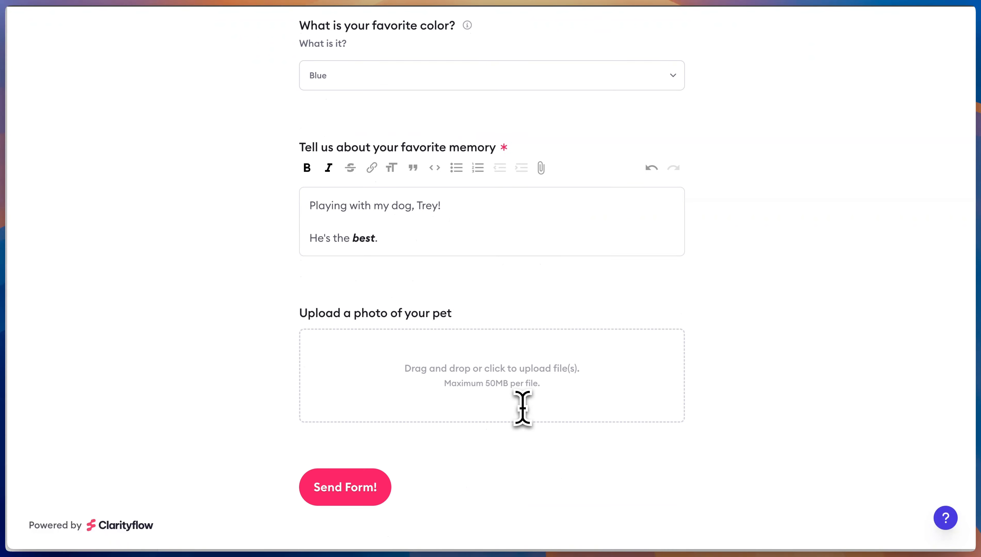
left_click_drag(891, 226, 587, 376)
scroll(807, 288, "down", 1)
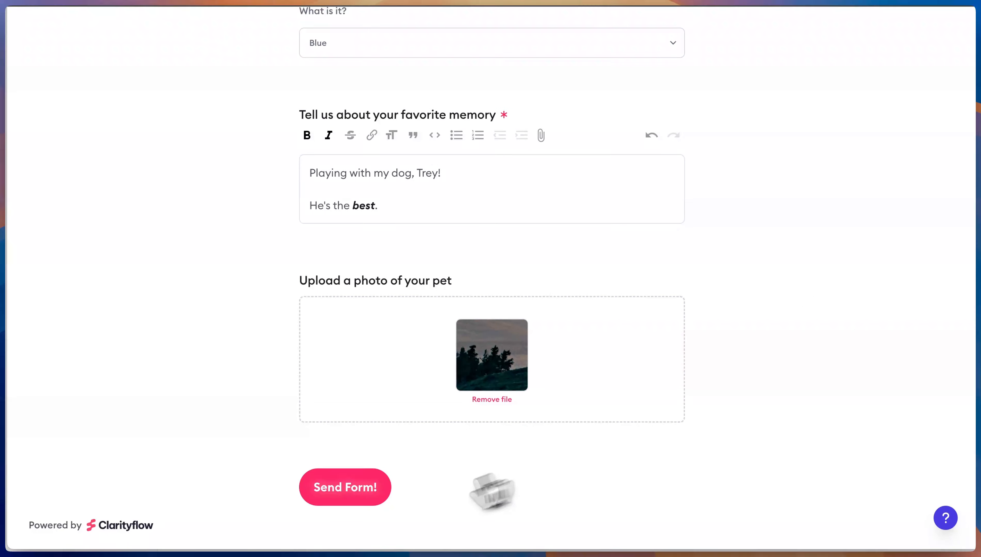
left_click(334, 497)
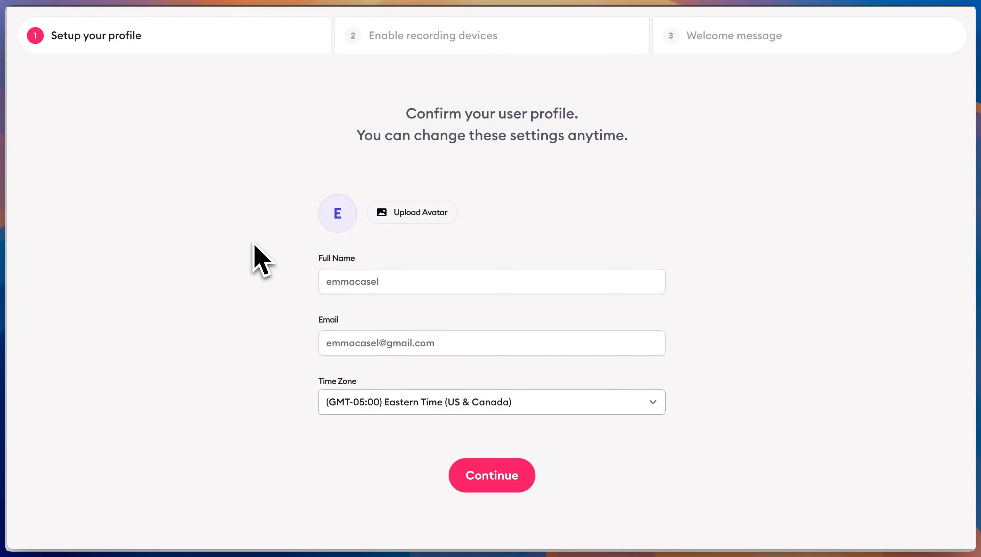
Confirm the profile, skip the camera and microphone checks, and finish onboarding
left_click(489, 481)
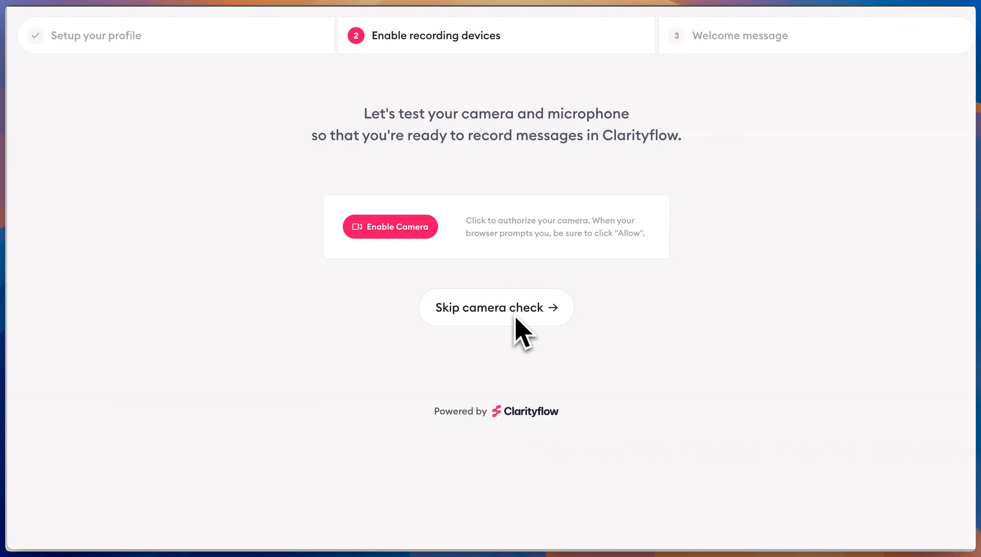
left_click(508, 313)
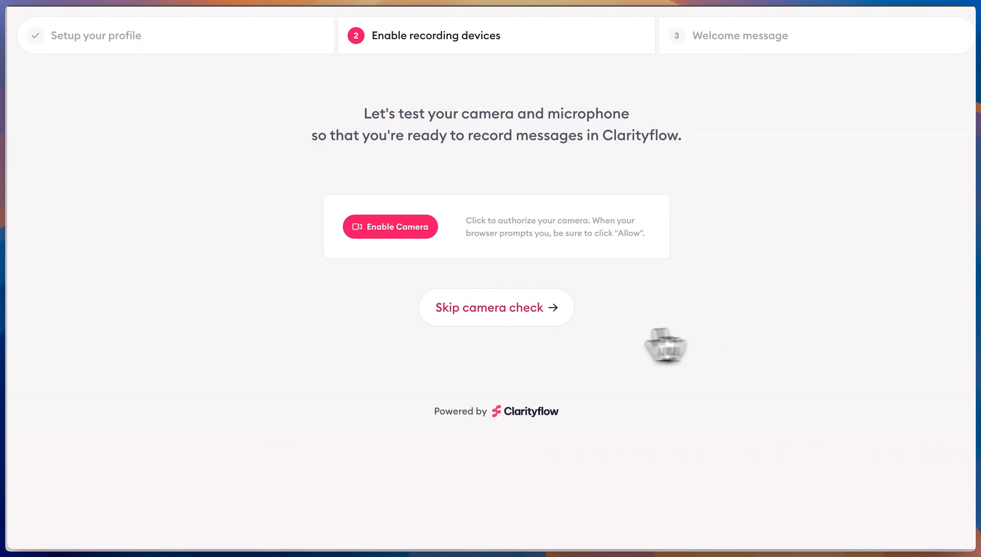
left_click(518, 311)
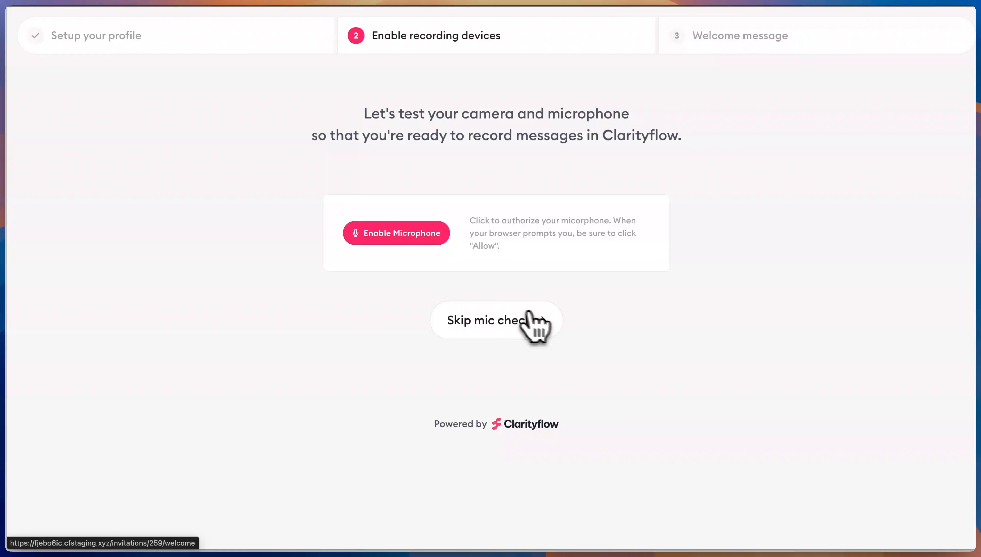
left_click(463, 311)
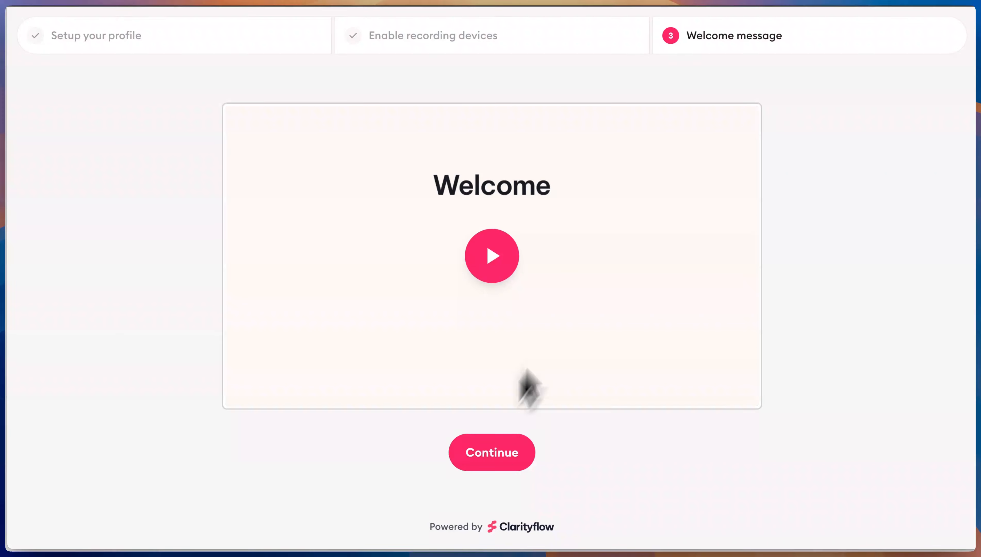
left_click(502, 457)
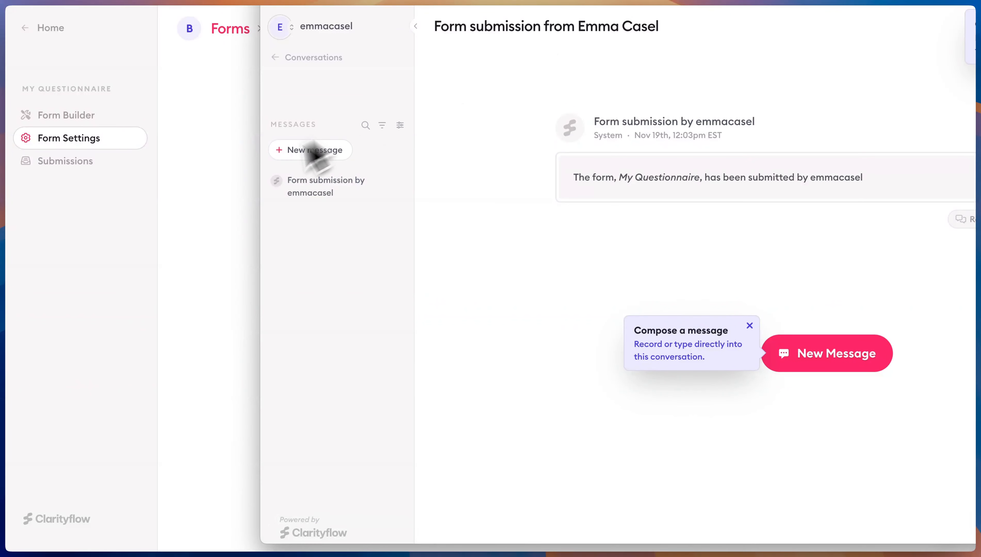
Open the form's submissions list and review the new submission's details and date
left_click(241, 177)
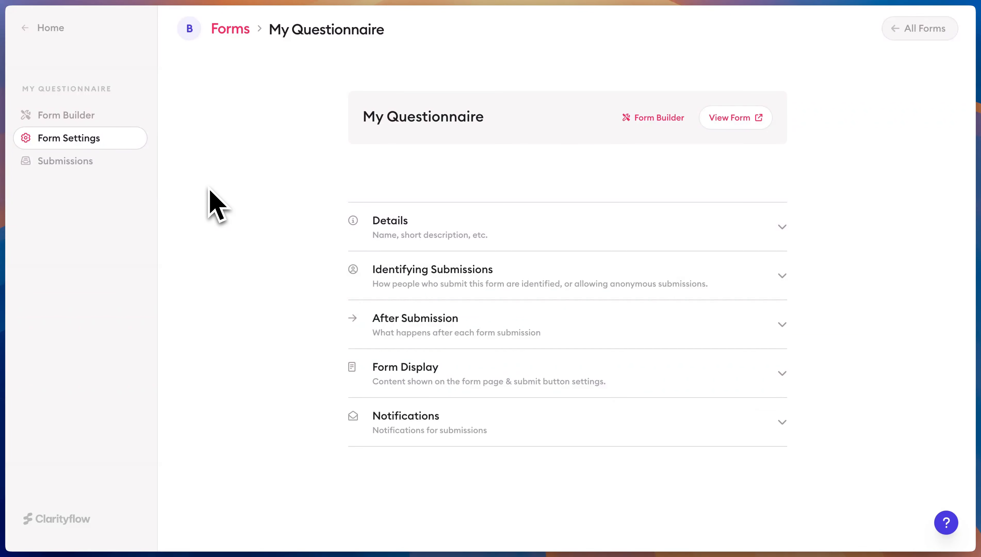
left_click(85, 165)
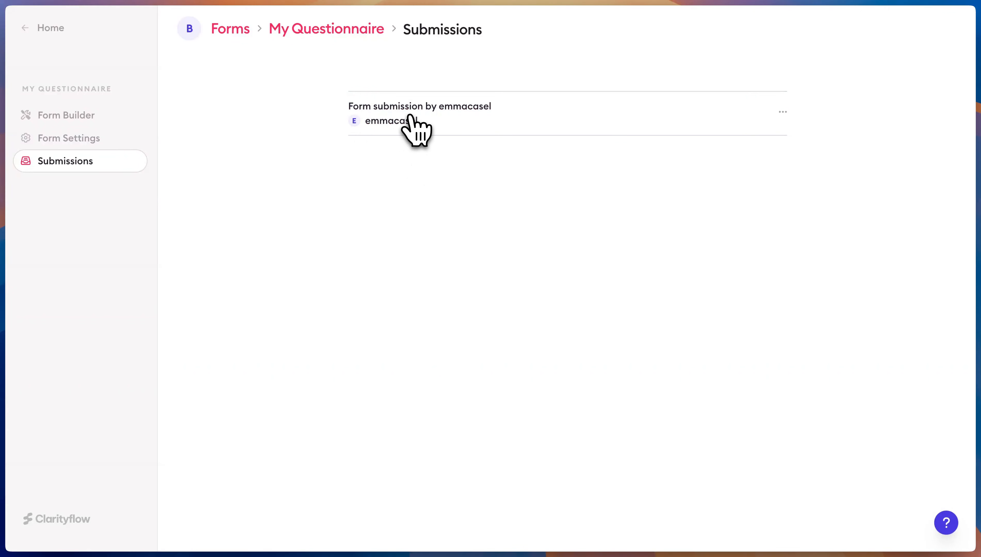
left_click(420, 117)
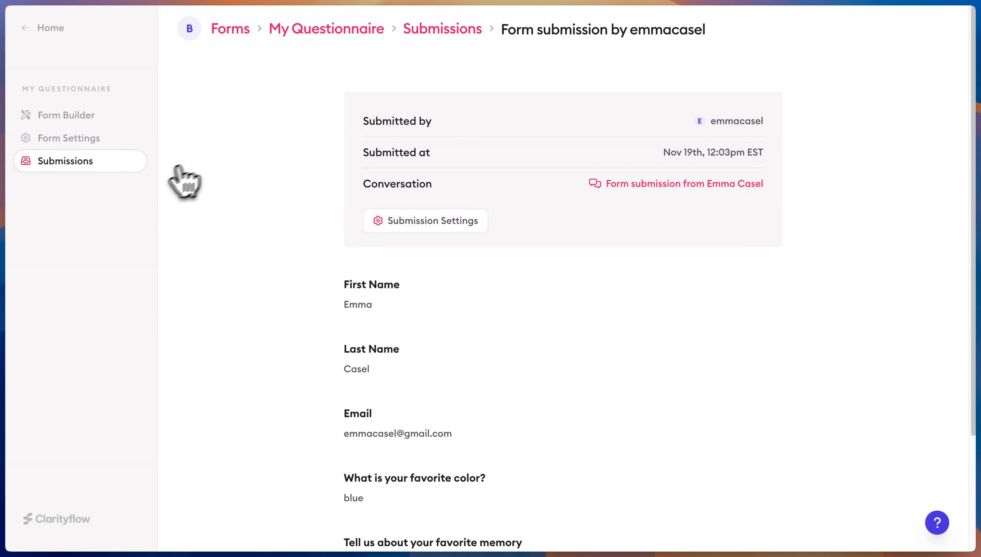
scroll(334, 324, "down", 4)
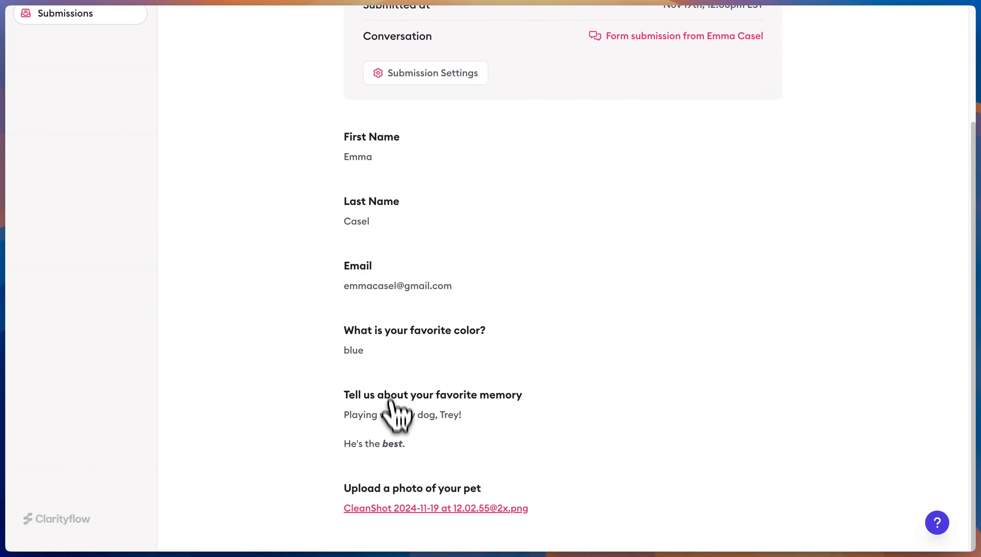
scroll(422, 323, "up", 4)
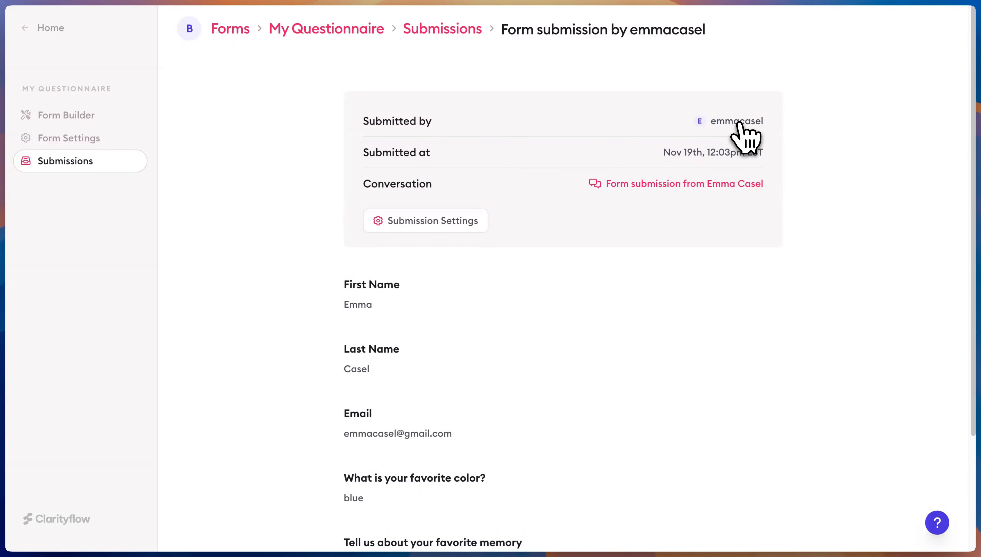
left_click_drag(684, 152, 772, 150)
left_click(751, 152)
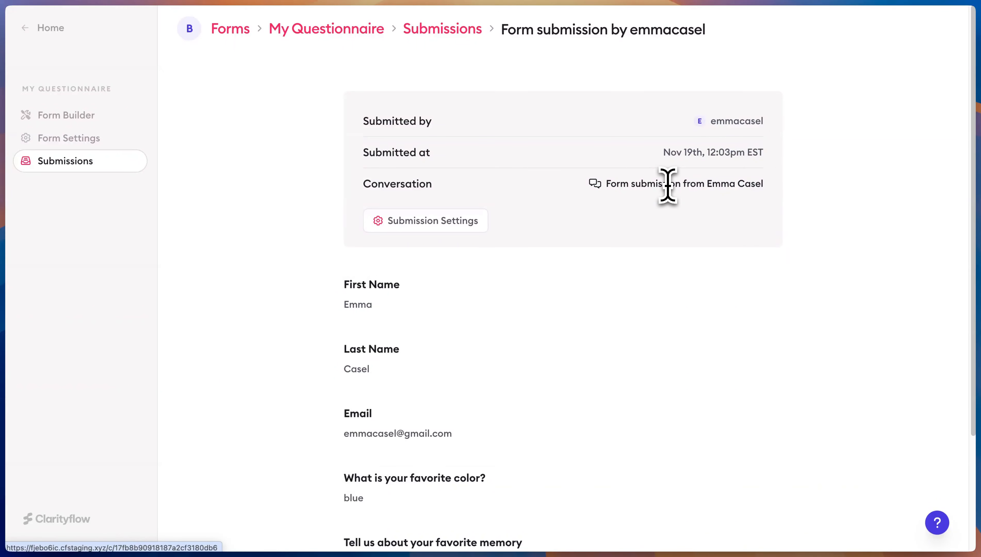
scroll(598, 278, "down", 3)
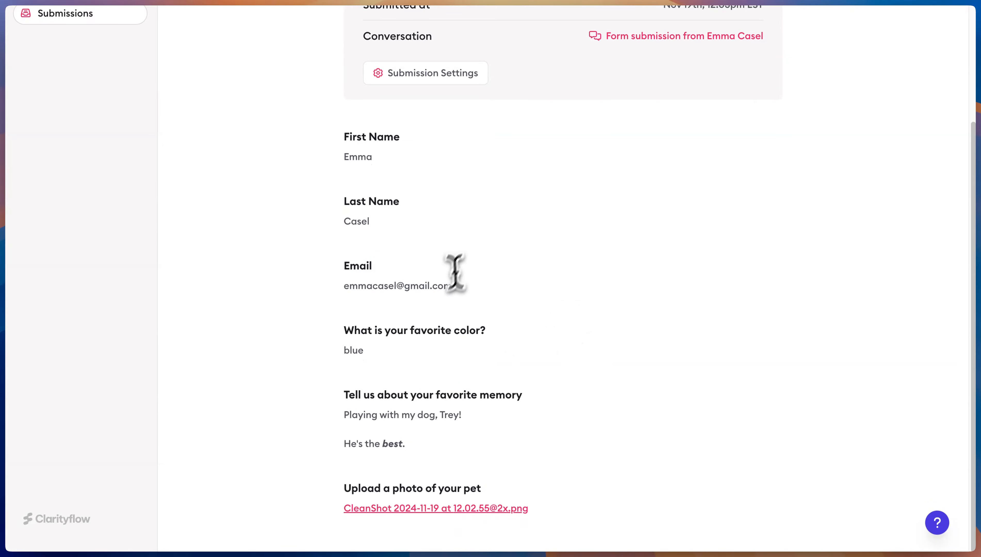
scroll(461, 300, "up", 3)
Open the submission for editing, cancel without changes, and return to Conversations
left_click(436, 221)
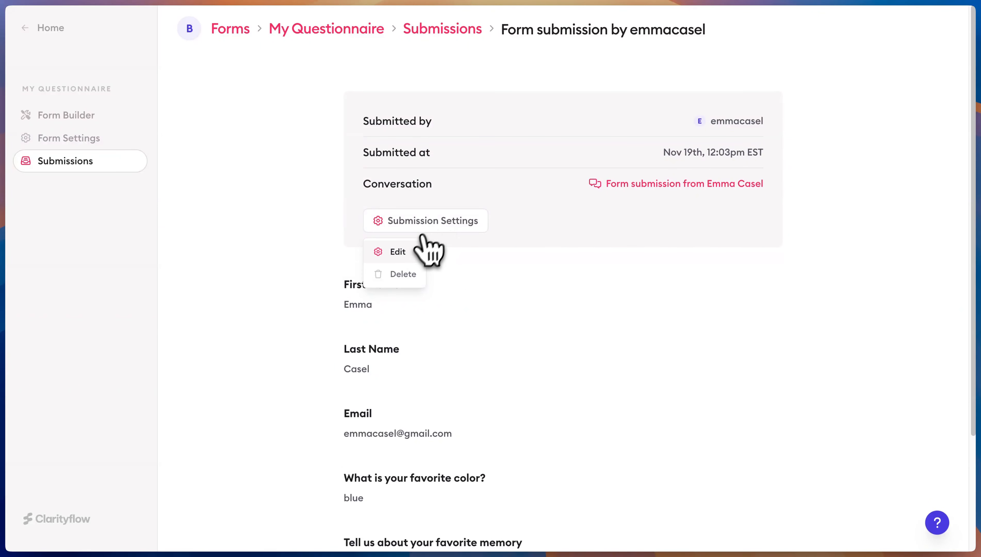
left_click(413, 257)
scroll(560, 296, "down", 10)
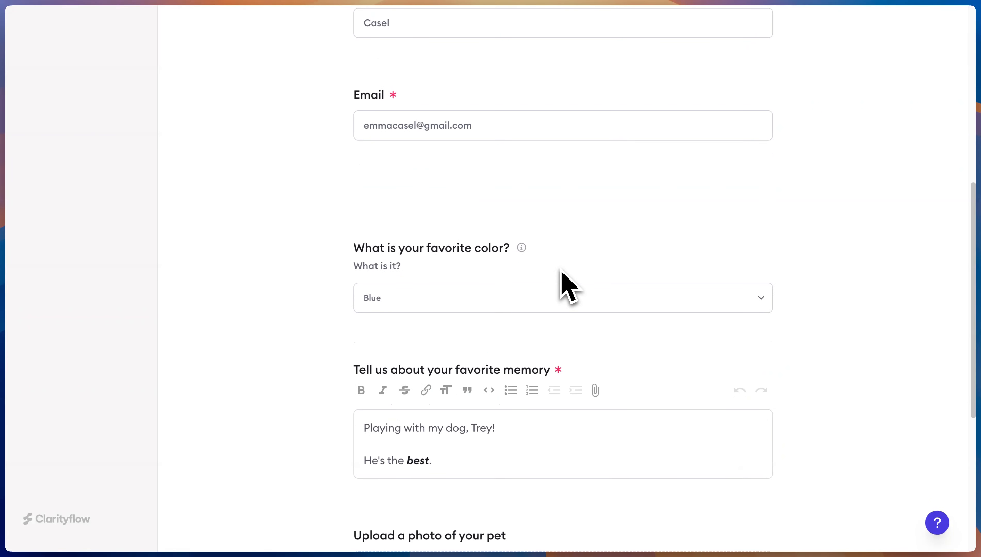
scroll(561, 267, "up", 7)
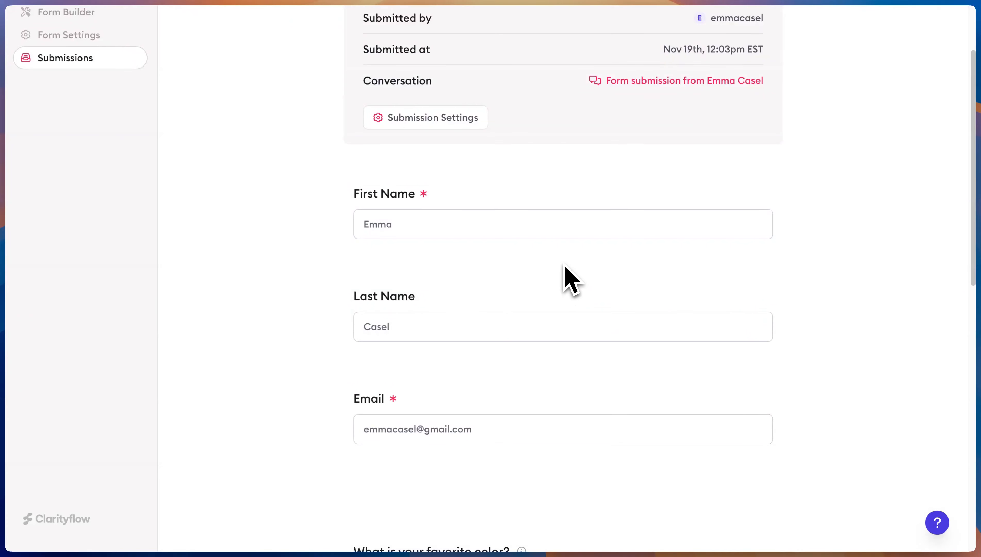
key("super+[")
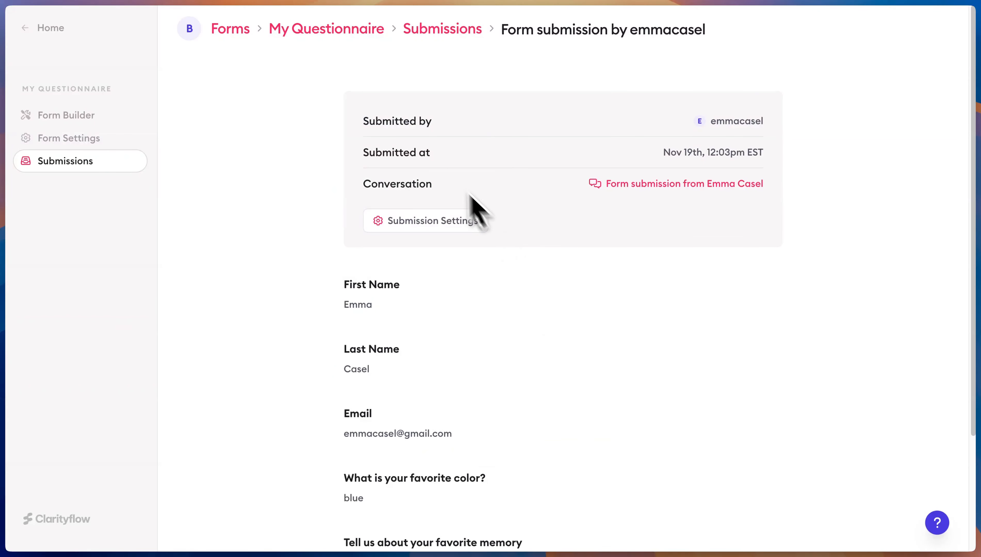
left_click(58, 31)
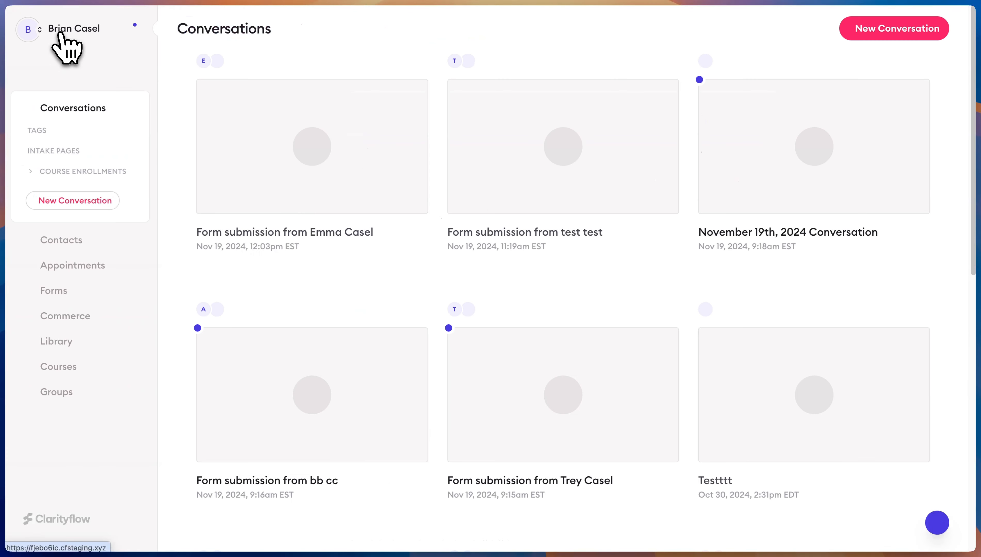
Start a new conversation and create a Form message with My Questionnaire attached
left_click(929, 29)
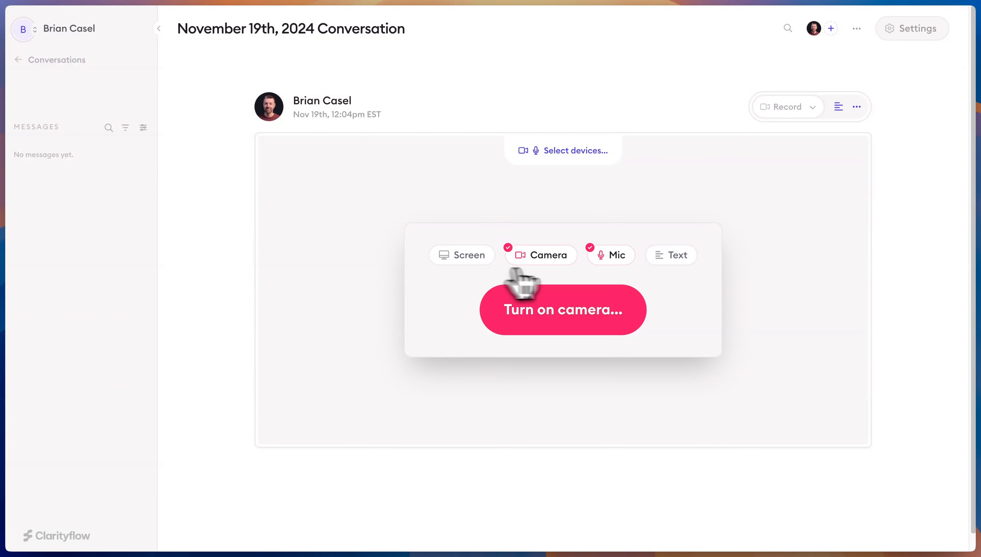
left_click(786, 107)
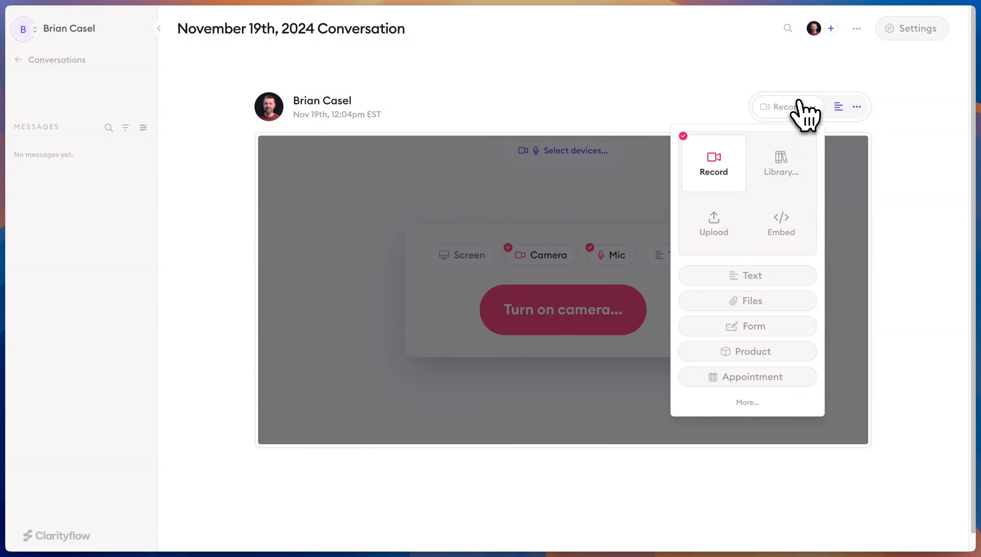
left_click(770, 330)
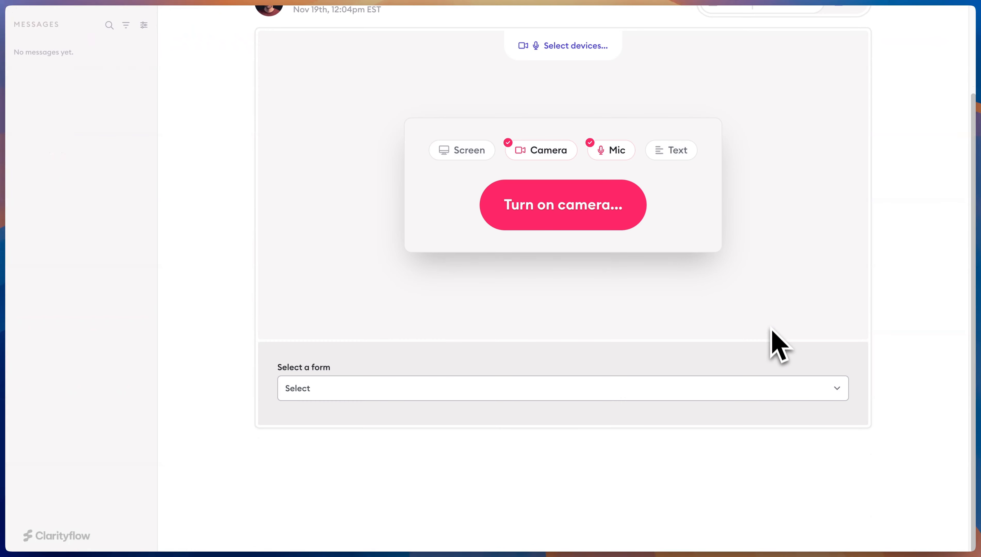
left_click(315, 391)
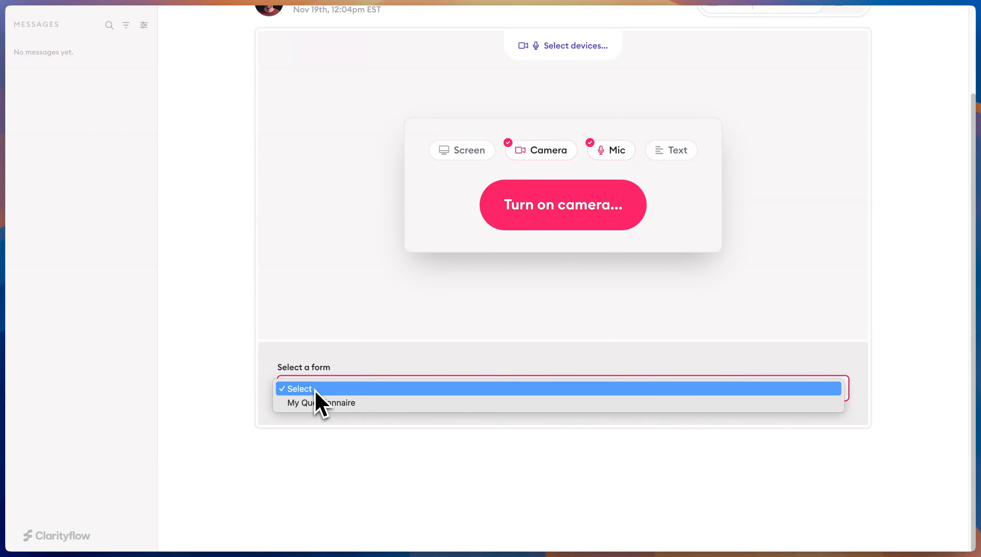
left_click(317, 403)
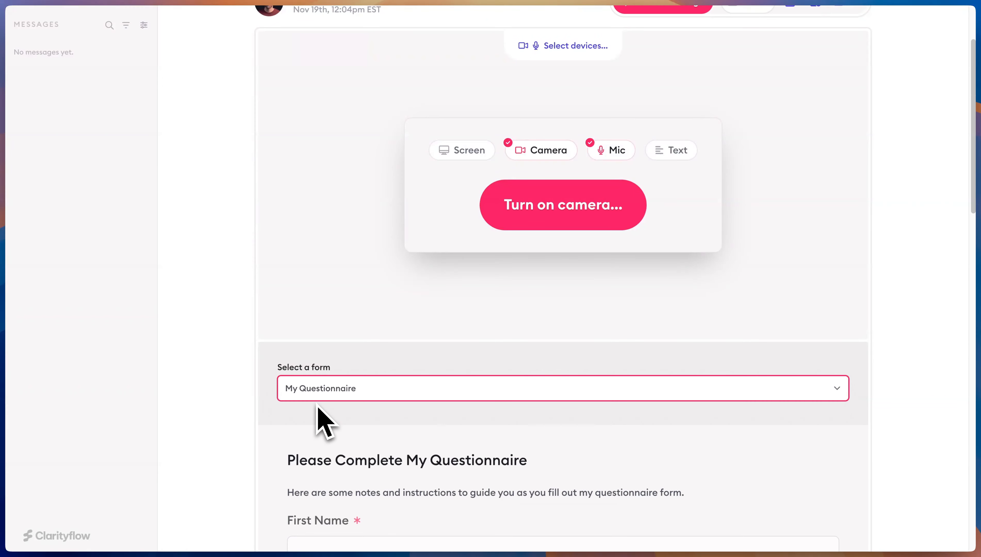
scroll(448, 362, "down", 15)
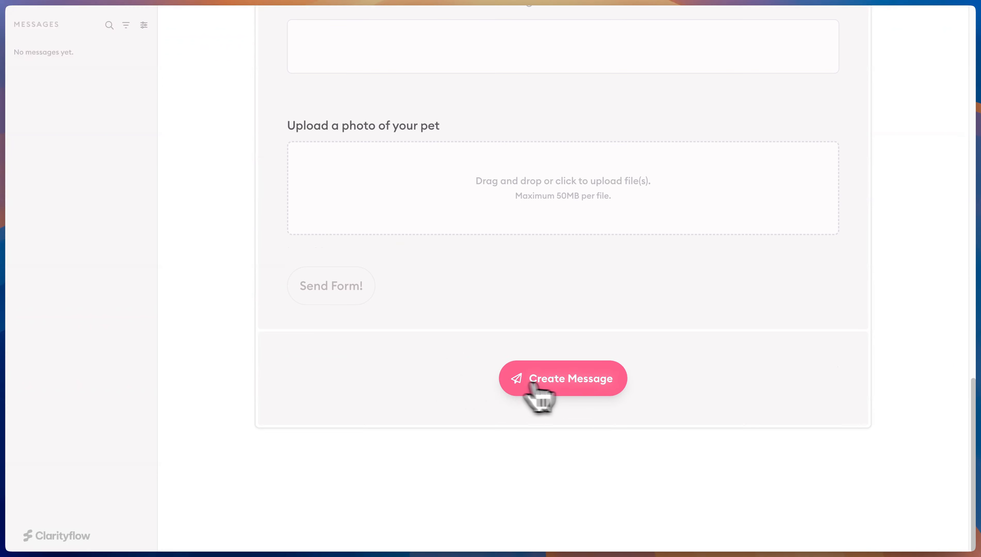
left_click(565, 386)
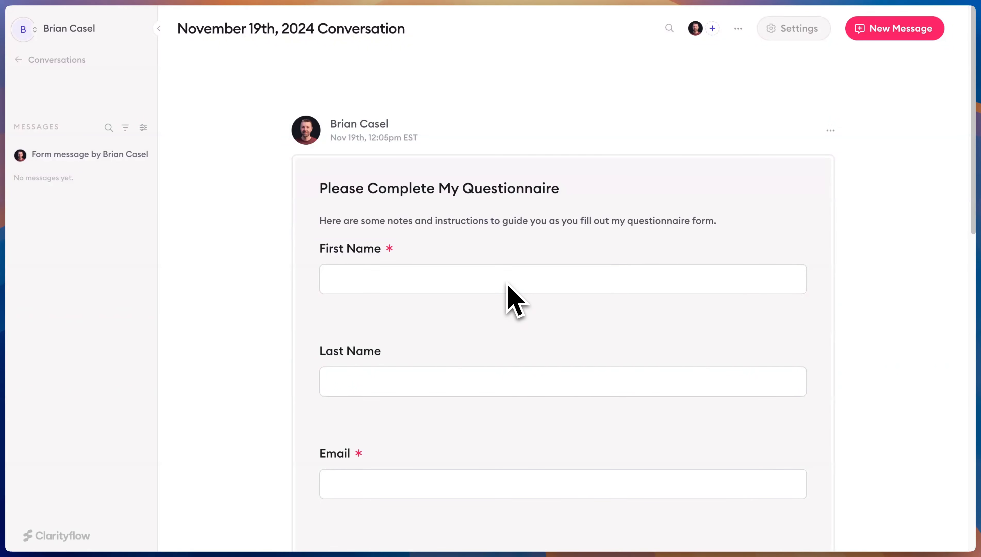
Scroll through the new form message, then return to the conversations overview
scroll(516, 299, "down", 12)
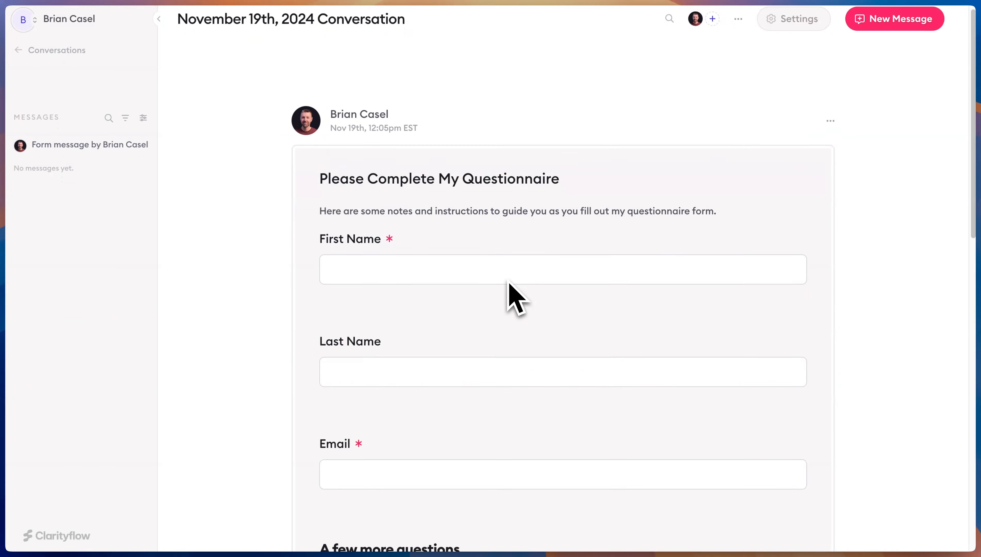
scroll(515, 300, "down", 2)
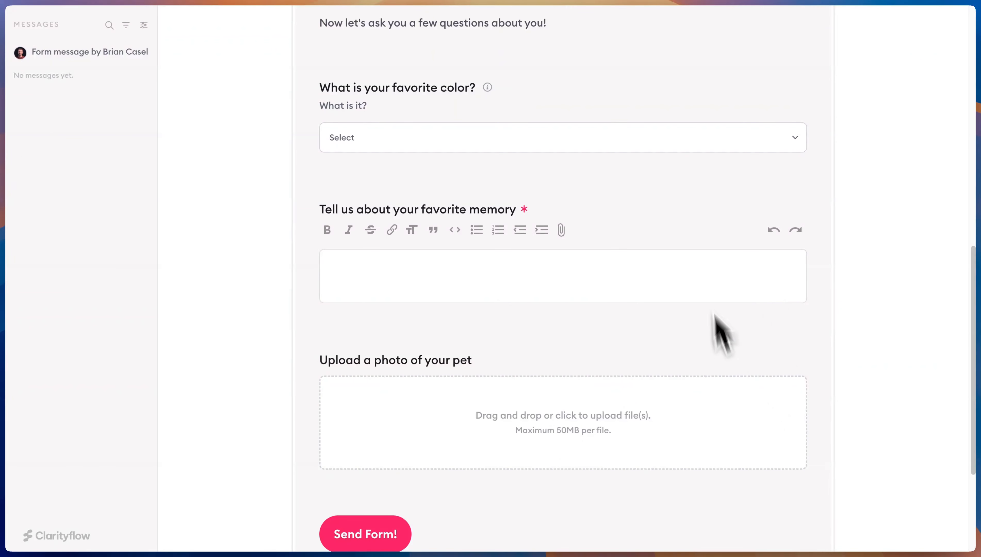
scroll(607, 185, "up", 6)
scroll(603, 170, "up", 4)
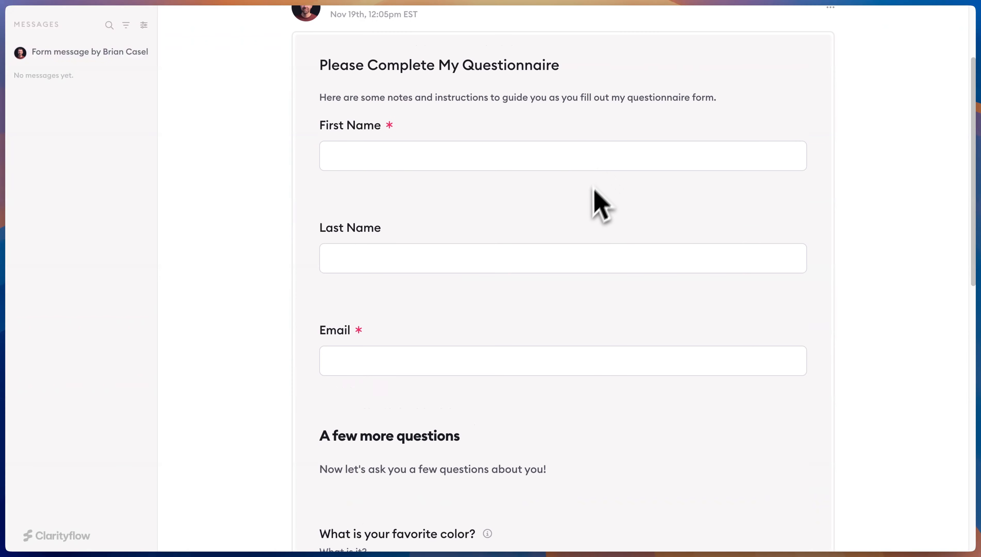
scroll(534, 228, "up", 2)
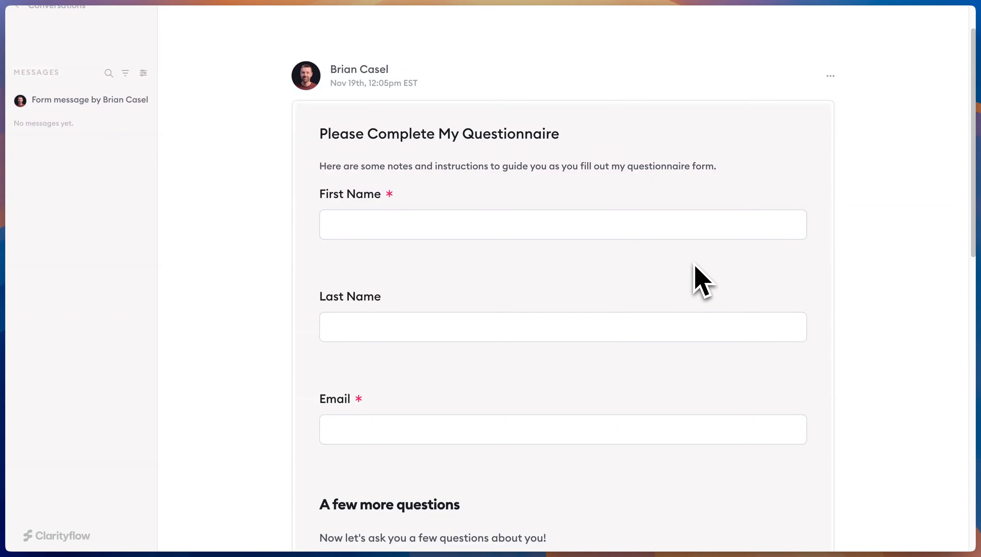
scroll(683, 273, "up", 2)
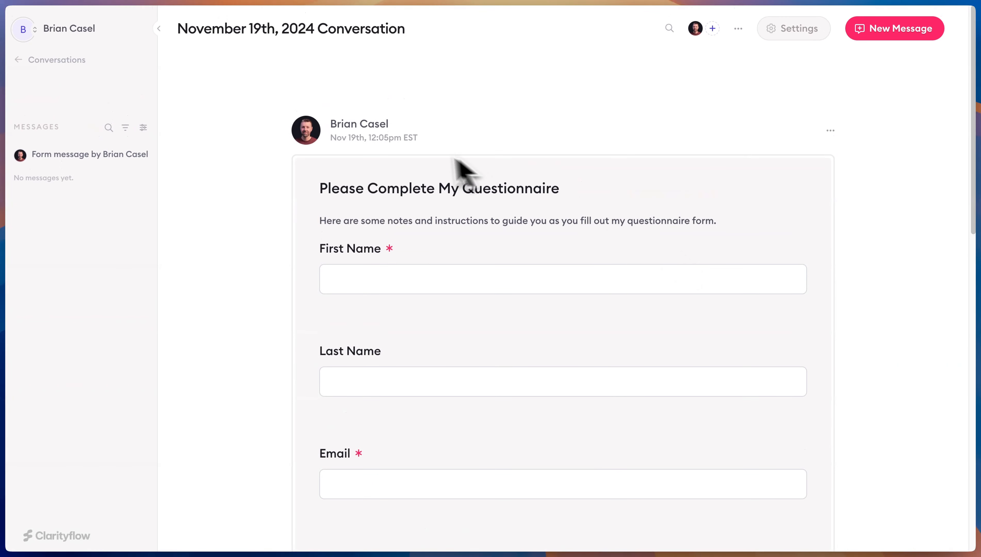
left_click(60, 66)
Create a 'Questionnaire Form' message template with the My Questionnaire form attached
left_click(64, 341)
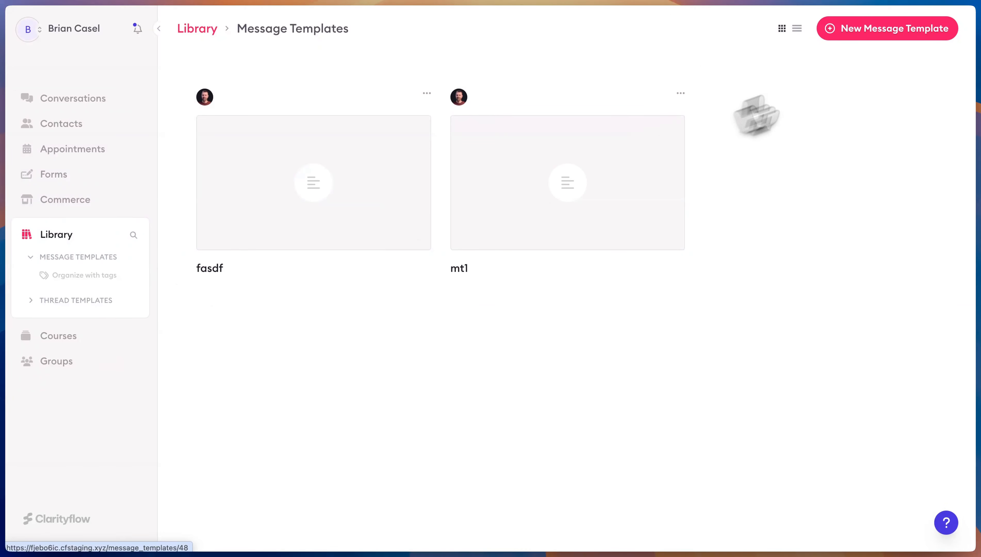
left_click(888, 28)
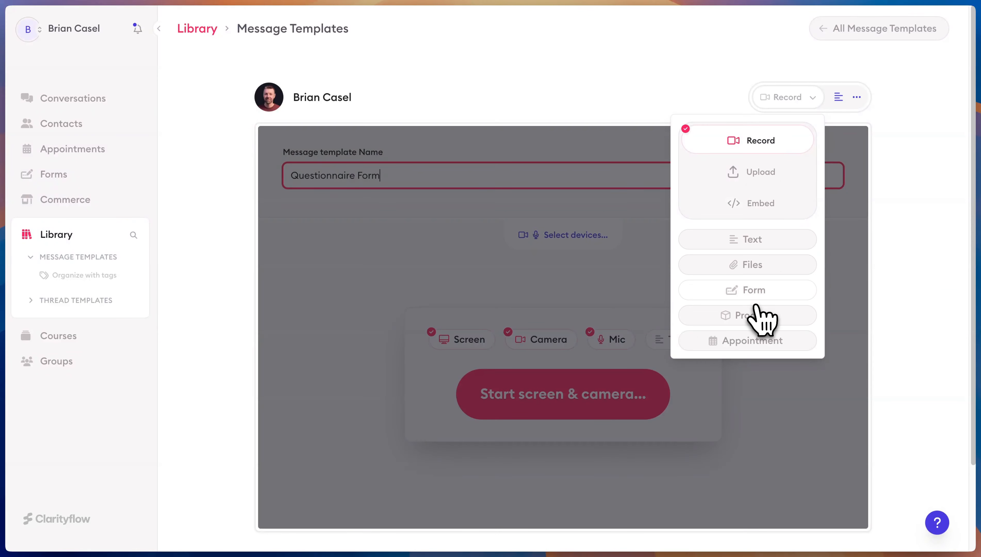
left_click(756, 298)
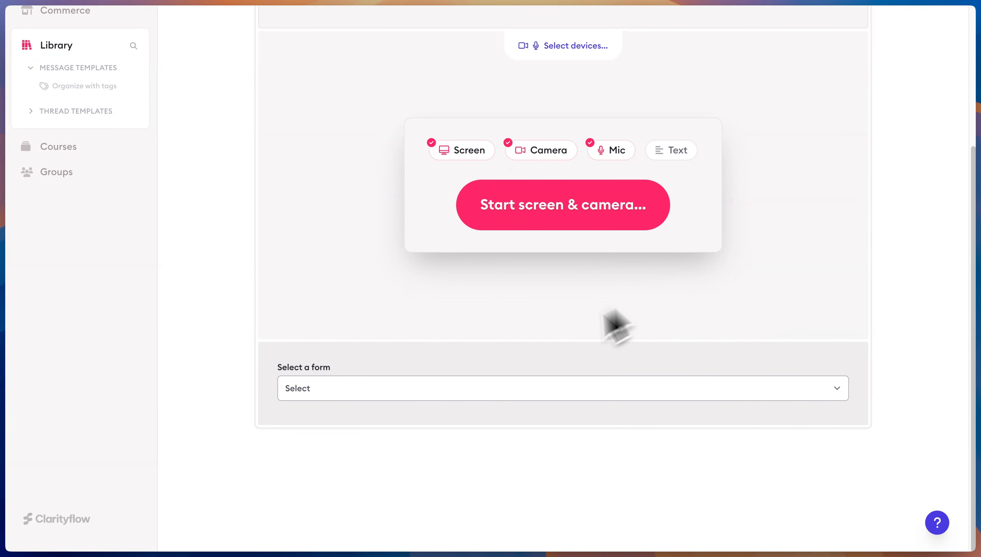
left_click(482, 387)
left_click(476, 402)
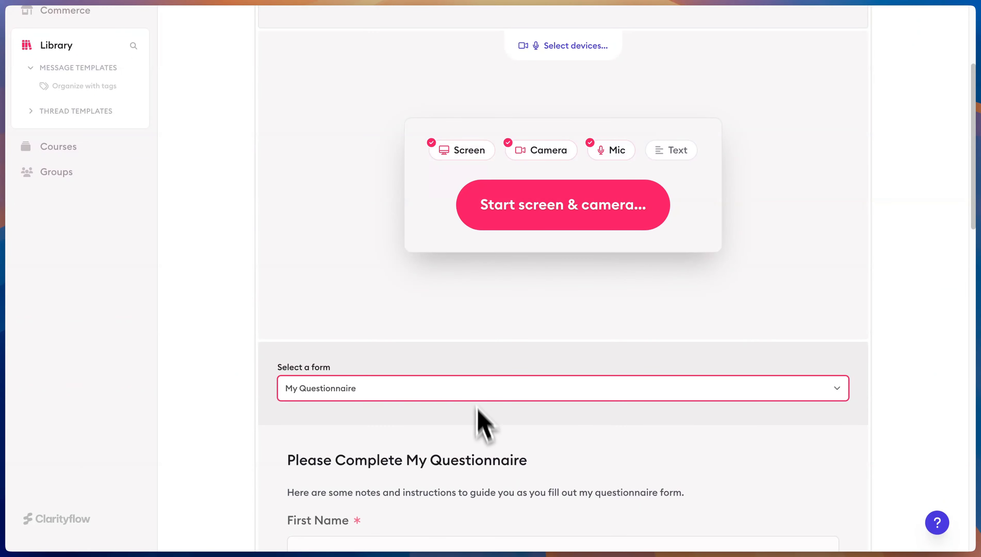
scroll(478, 407, "down", 15)
left_click(552, 423)
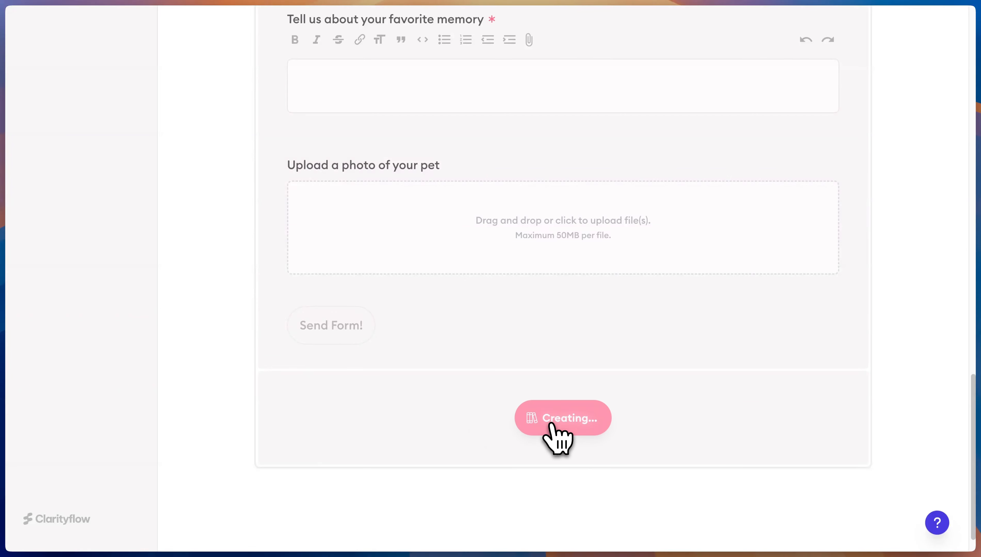
Review the saved template, then go to the Forms list
scroll(431, 303, "down", 8)
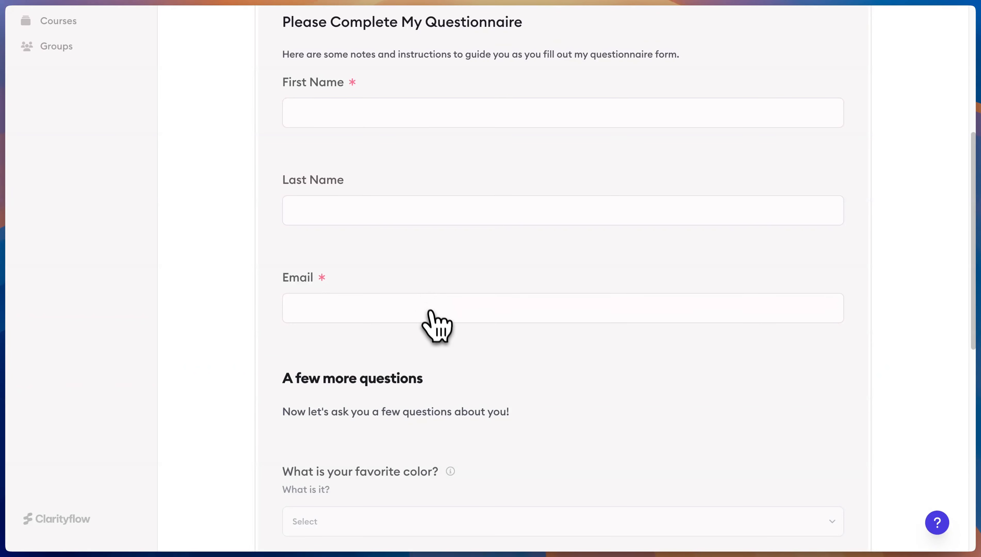
scroll(430, 310, "up", 3)
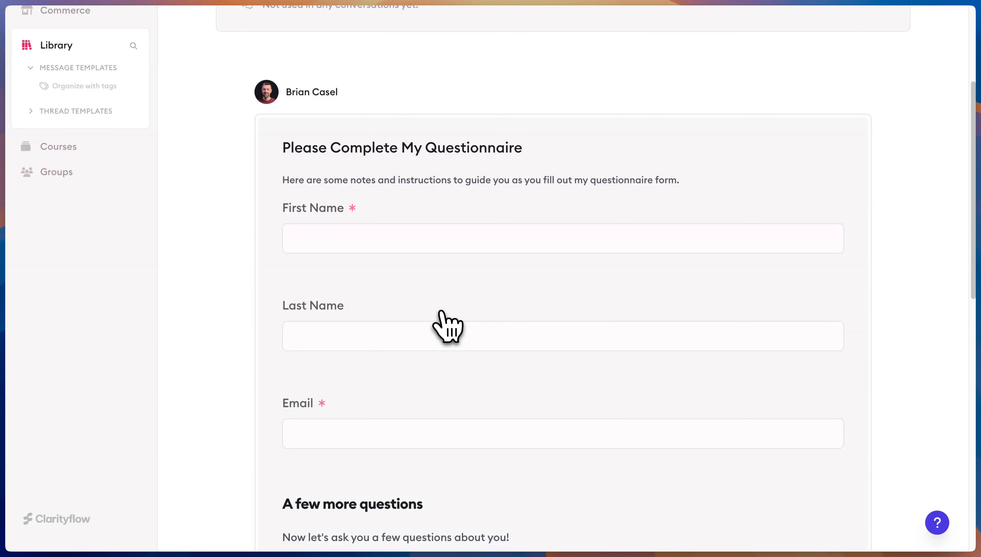
scroll(580, 269, "up", 5)
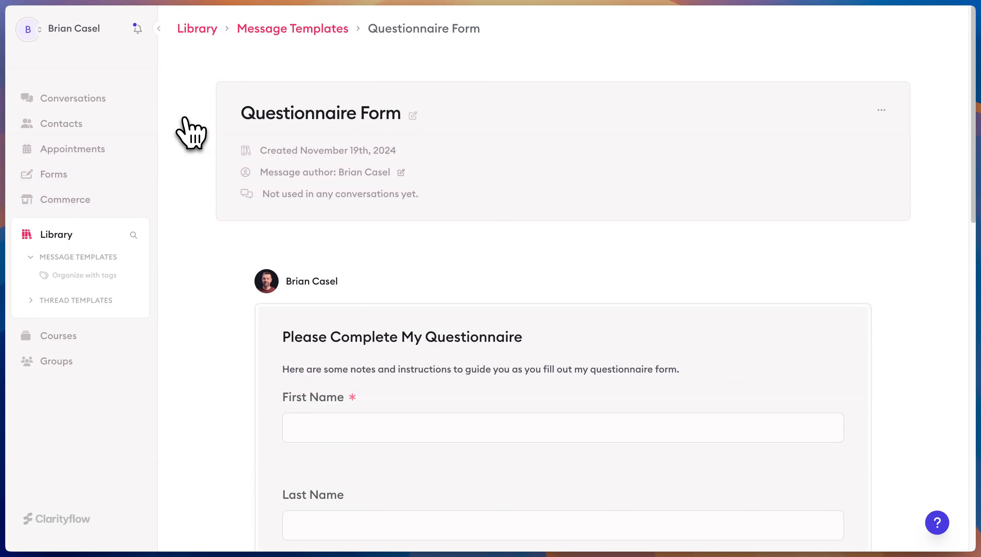
left_click(90, 99)
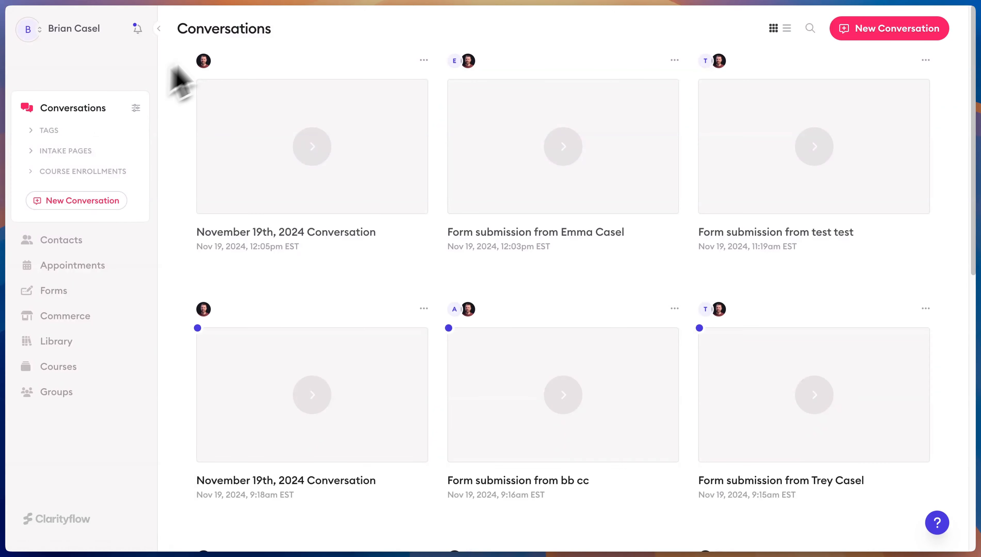
left_click(59, 292)
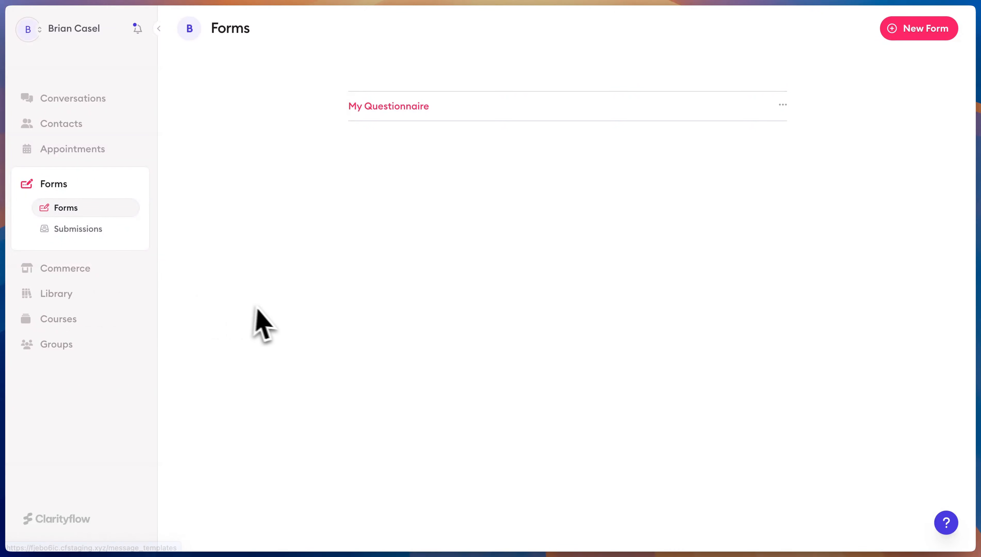